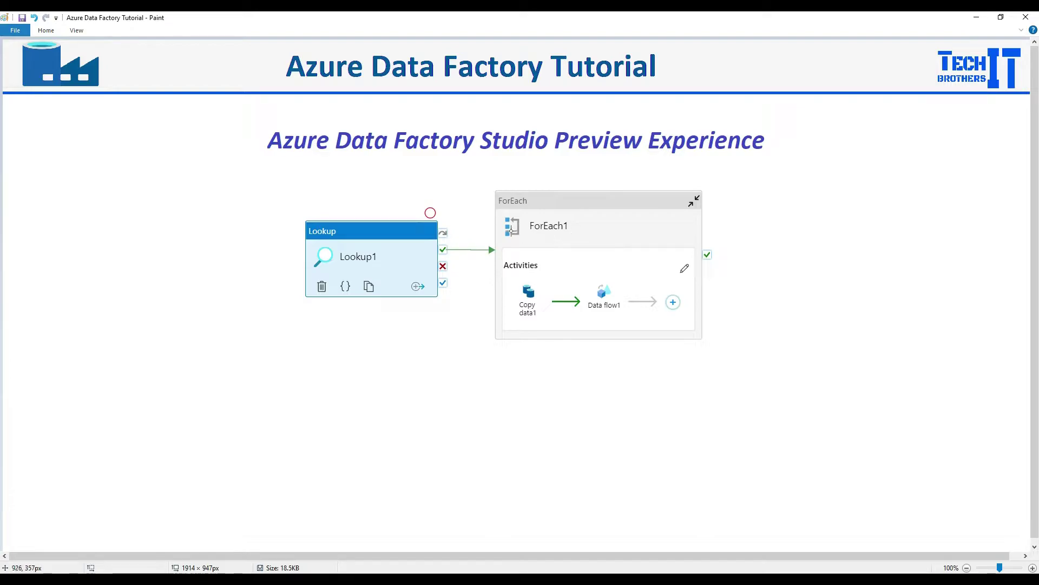
Switch to Azure Data Factory Studio in the browser and view the preview update option in the settings from the home page.
mouse_move(385, 563)
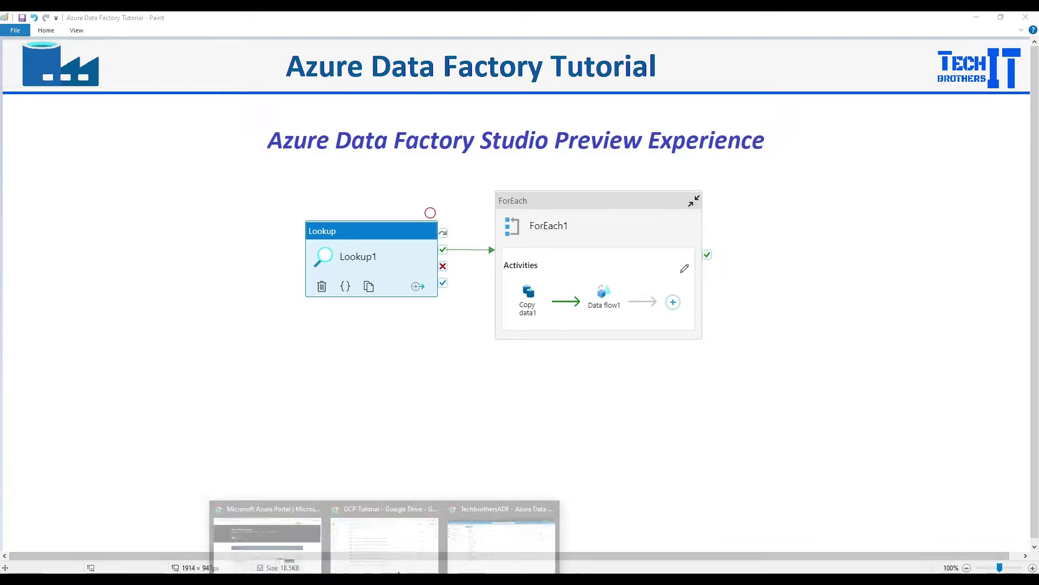
click(493, 543)
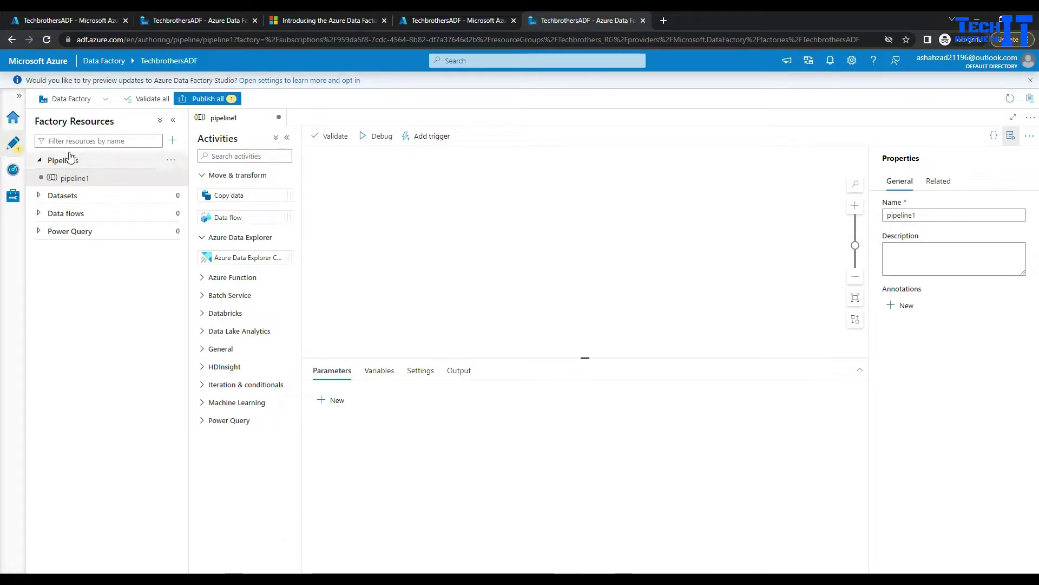
click(19, 122)
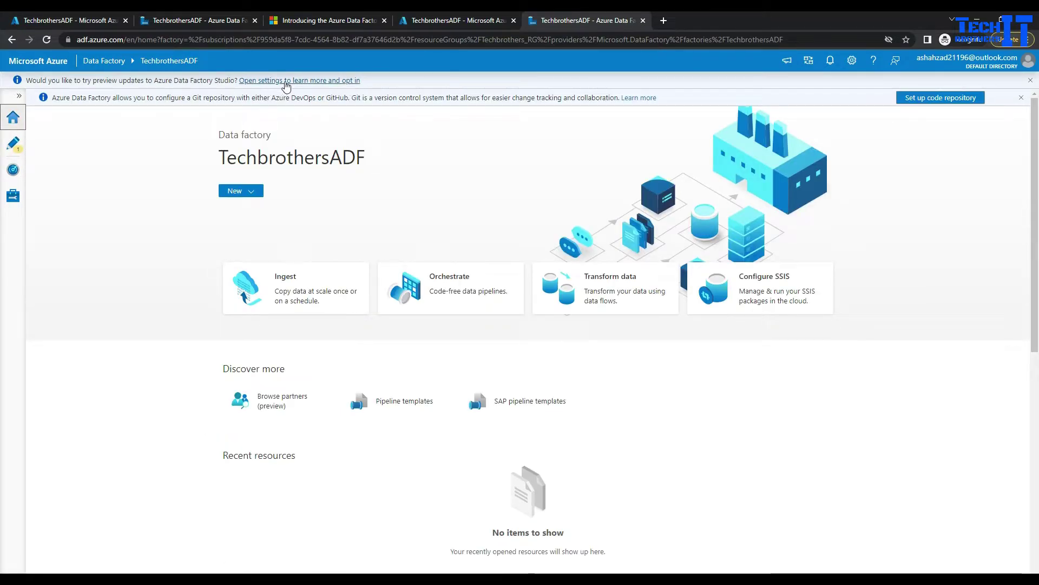
click(317, 82)
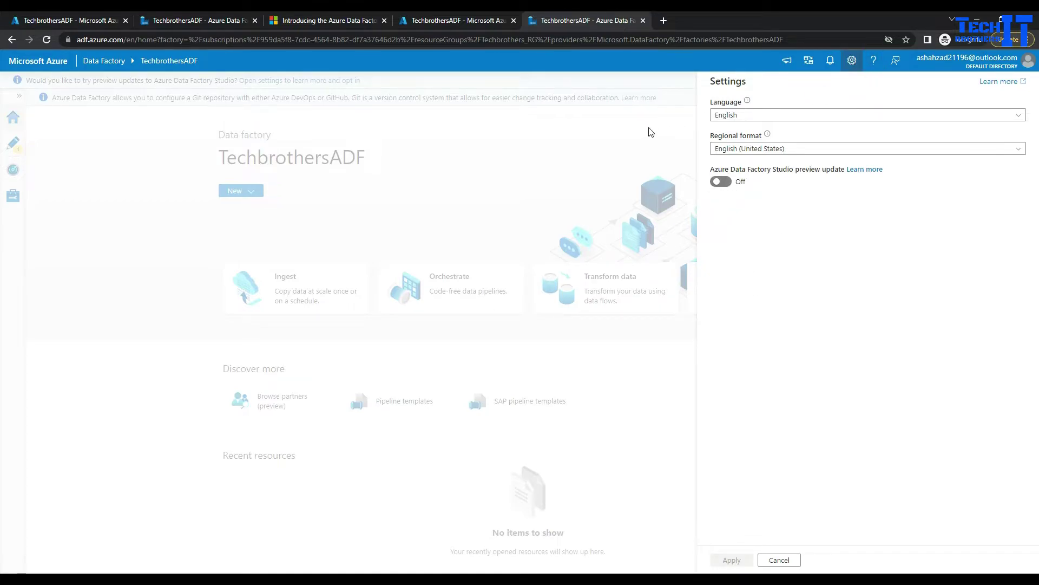
click(782, 558)
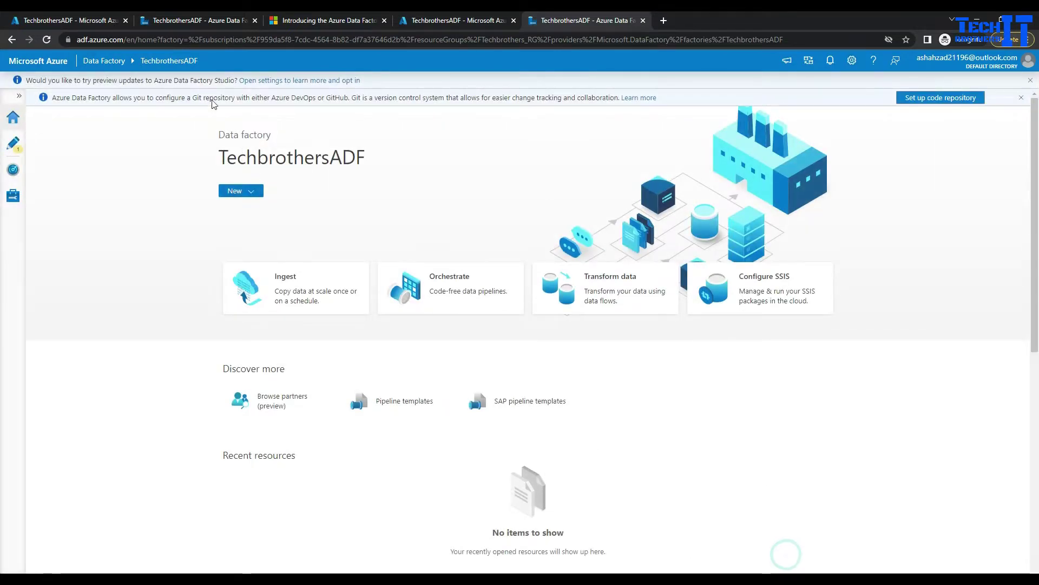
click(853, 60)
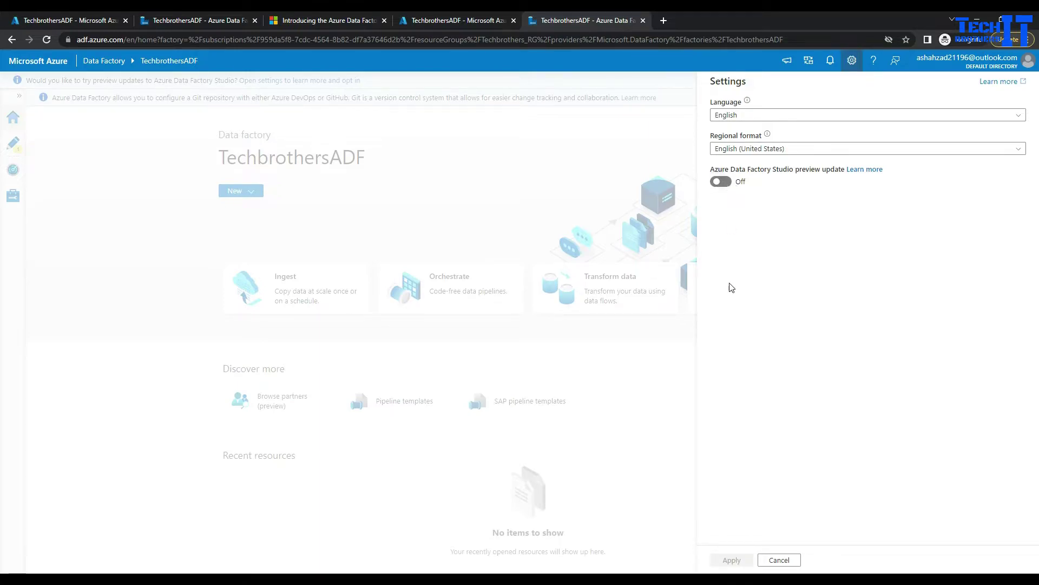
click(780, 560)
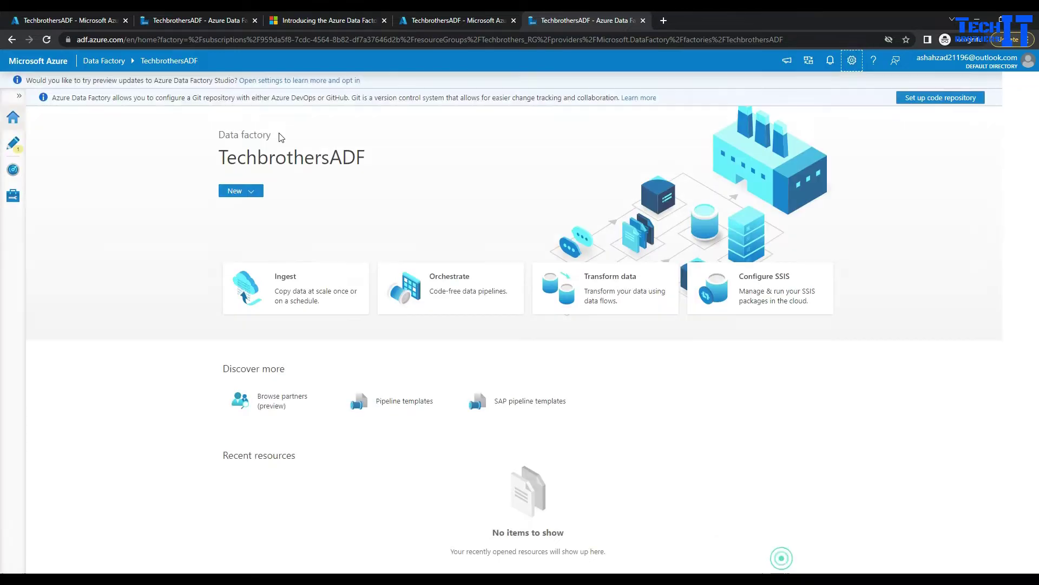
In the other Data Factory browser tab, delete the Lookup1 and ForEach1 activities from pipeline1 and clear the activity search.
click(189, 21)
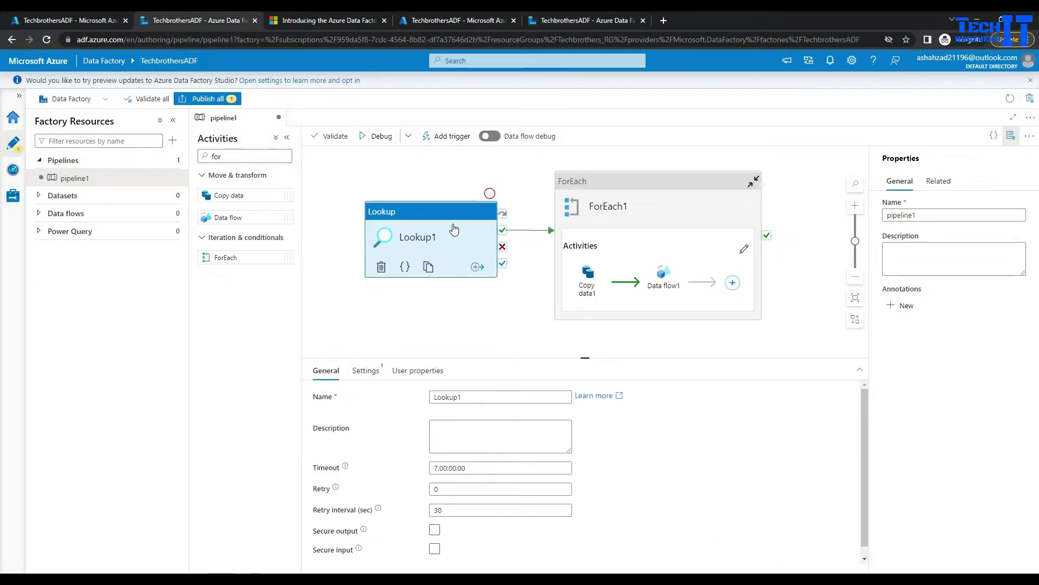
key(Delete)
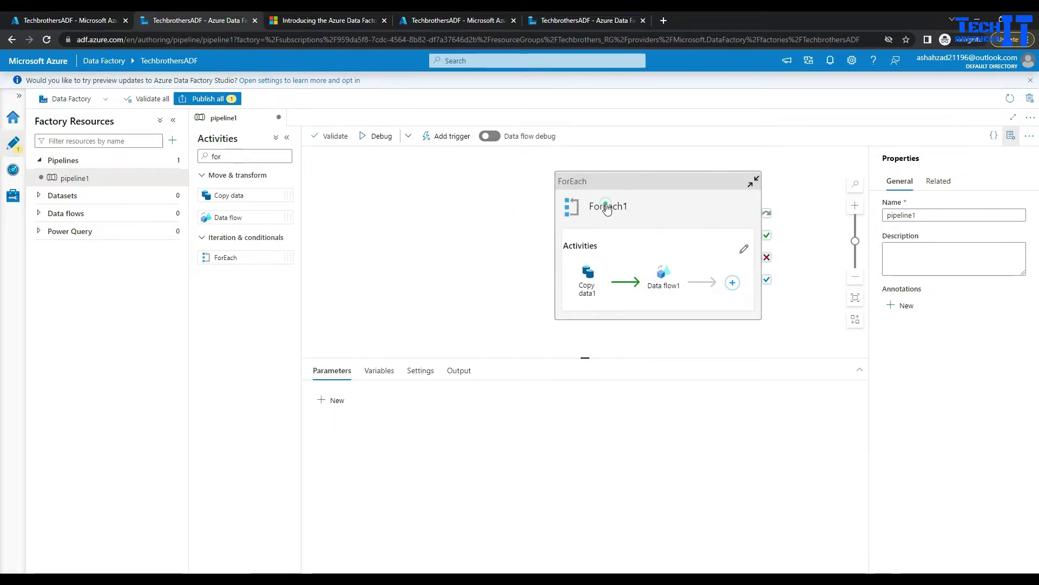
key(Delete)
double_click(202, 157)
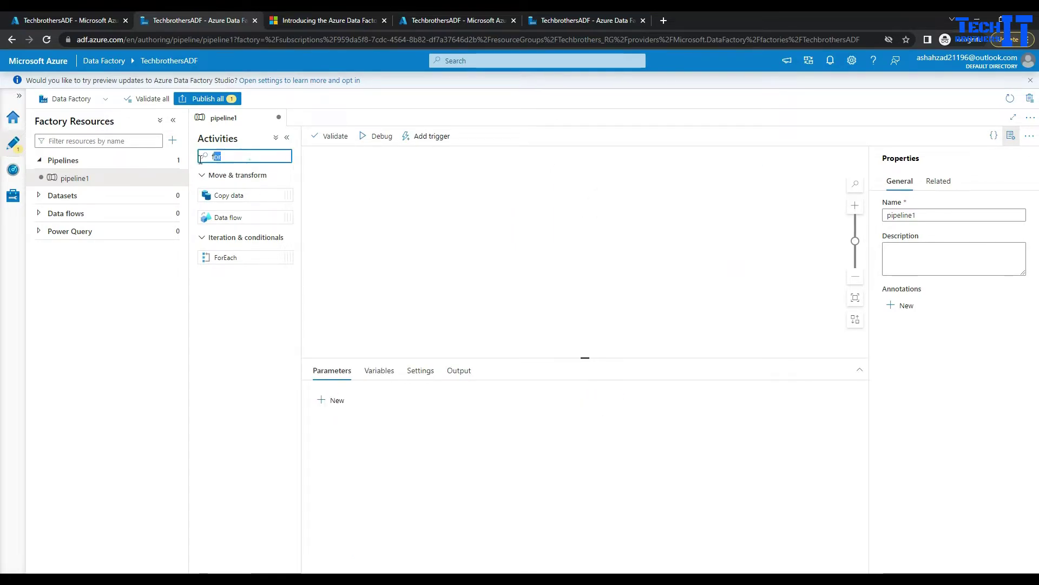
key(BackSpace)
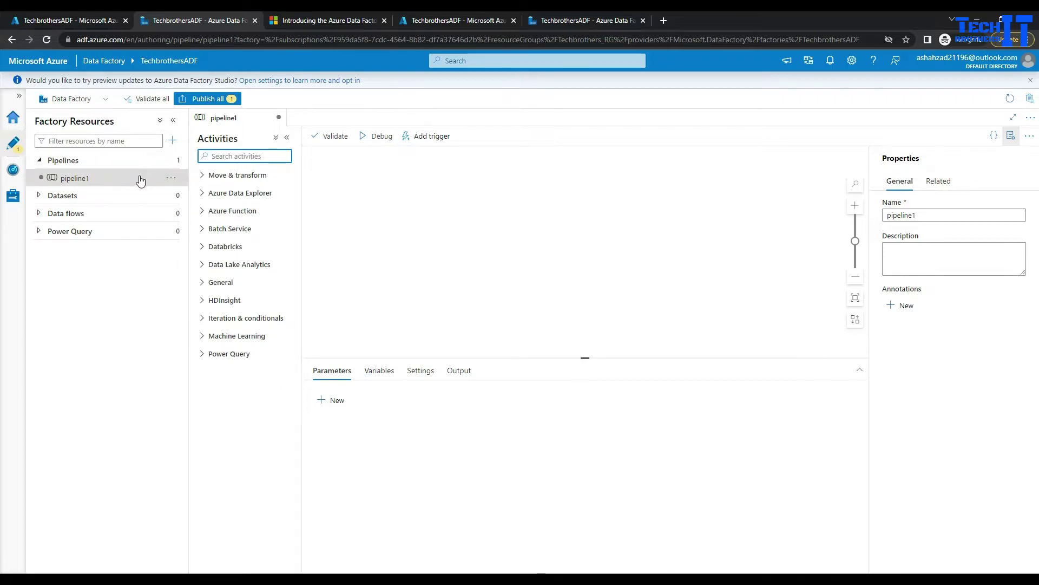
Return to the Data Factory home page's browser tab, open pipeline1 for authoring and place a Copy data activity on its canvas.
click(580, 22)
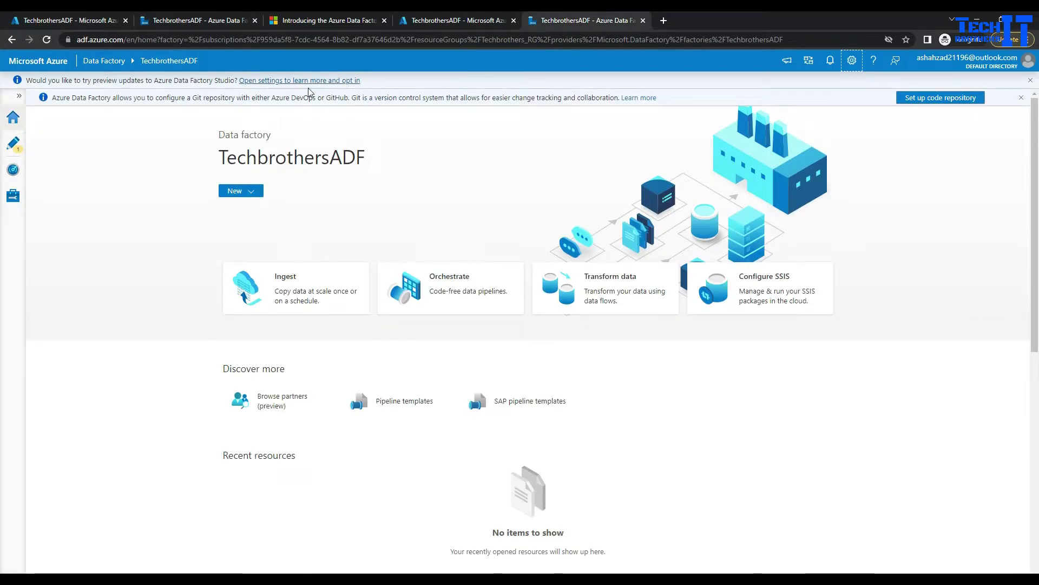
click(13, 147)
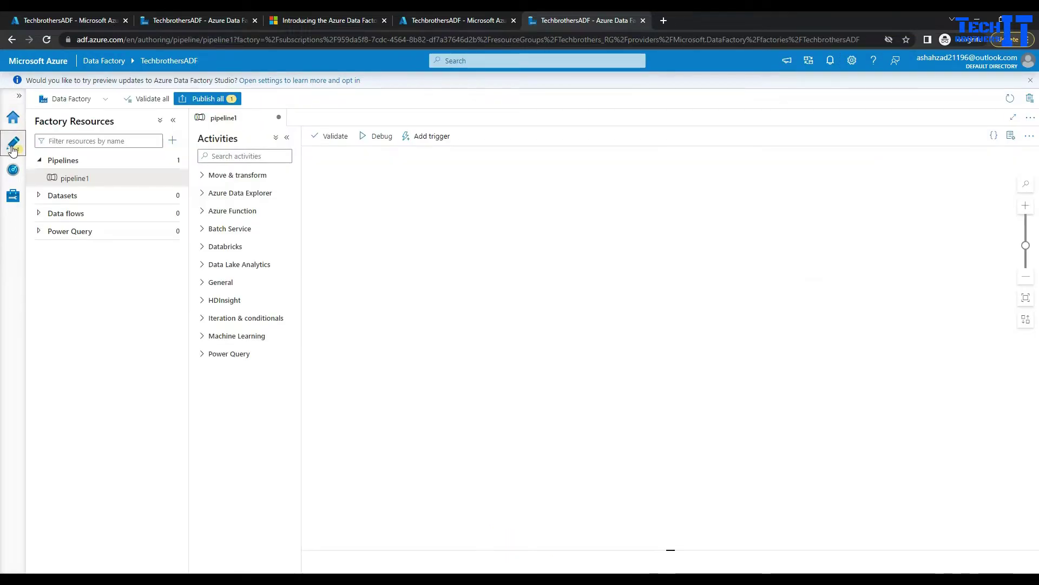
click(256, 162)
text(cop)
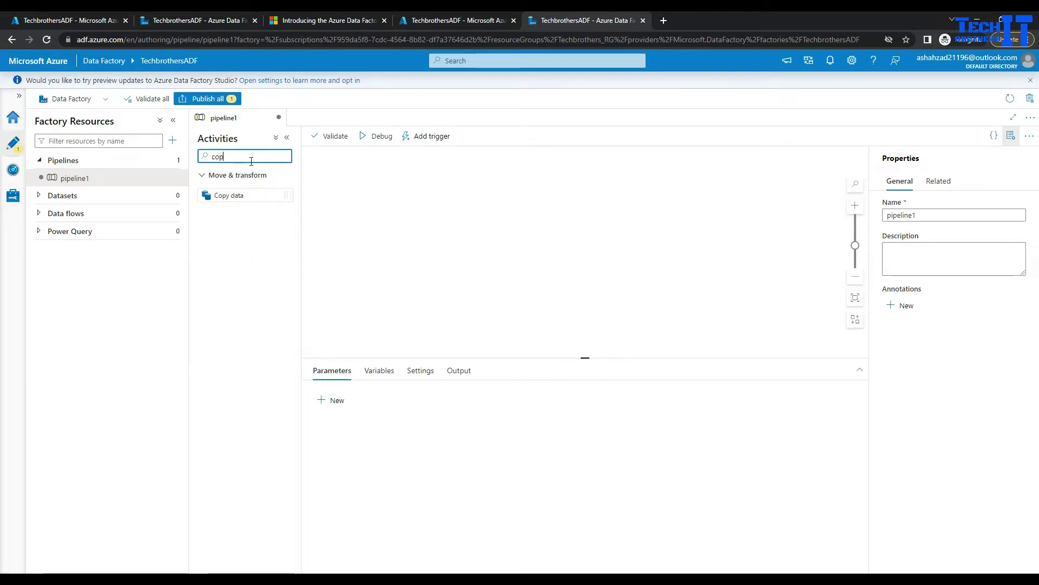
text(y)
drag(236, 195, 430, 190)
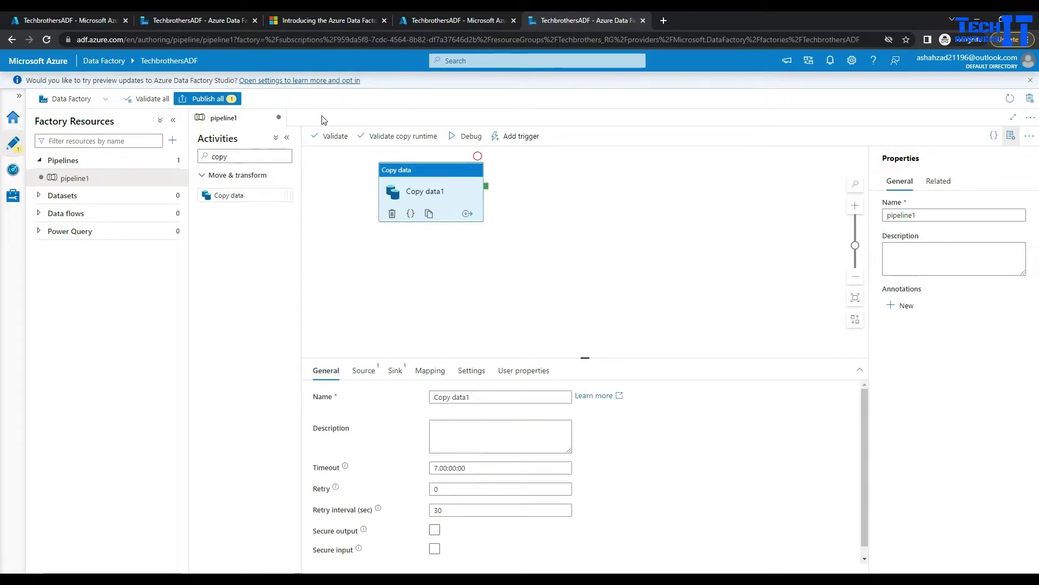
drag(458, 175, 509, 195)
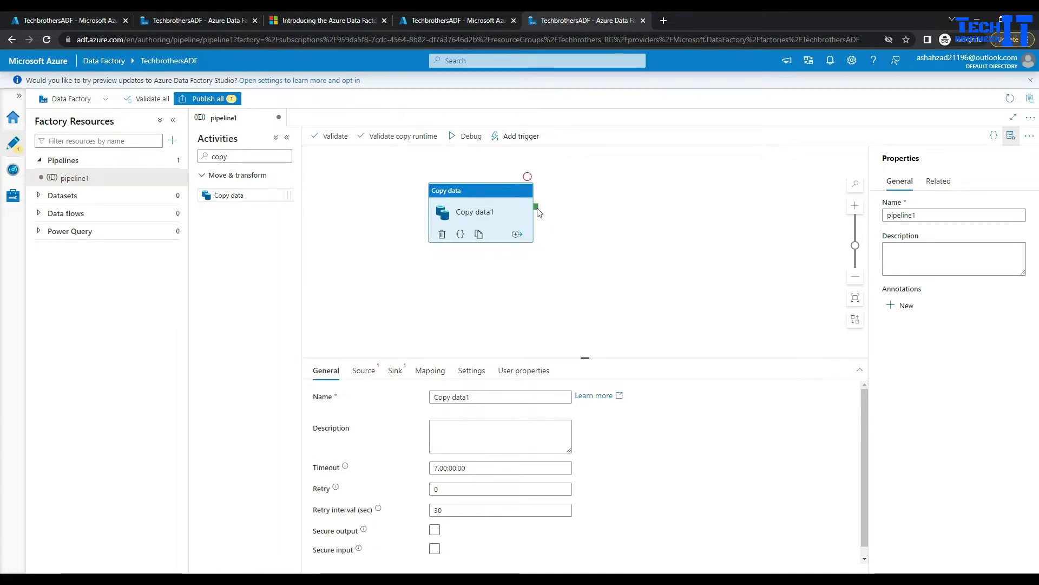
Add a Data flow activity beside Copy data1 and connect Copy data1's success output to it.
double_click(220, 156)
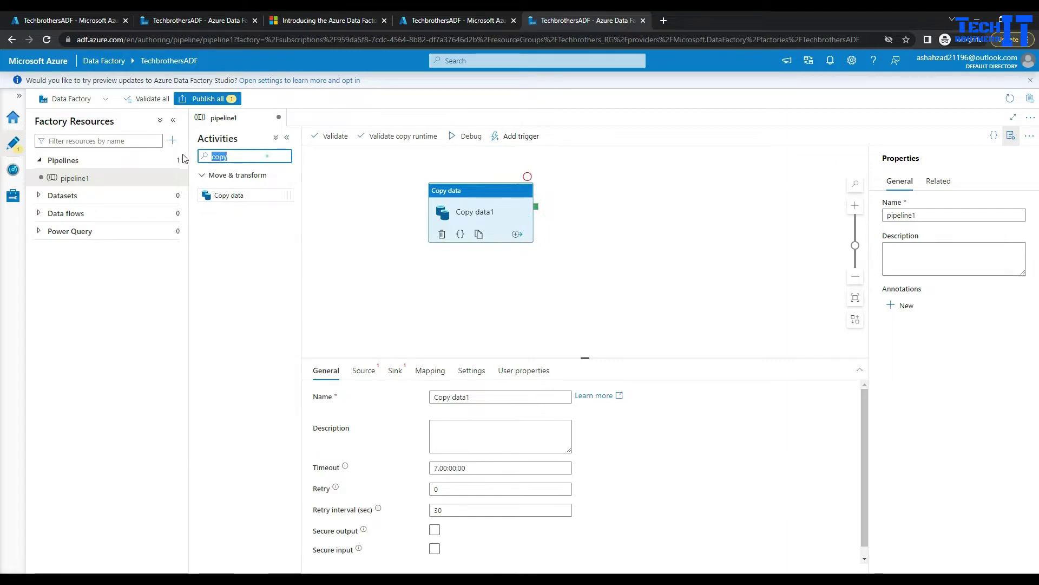
key(BackSpace)
text(f)
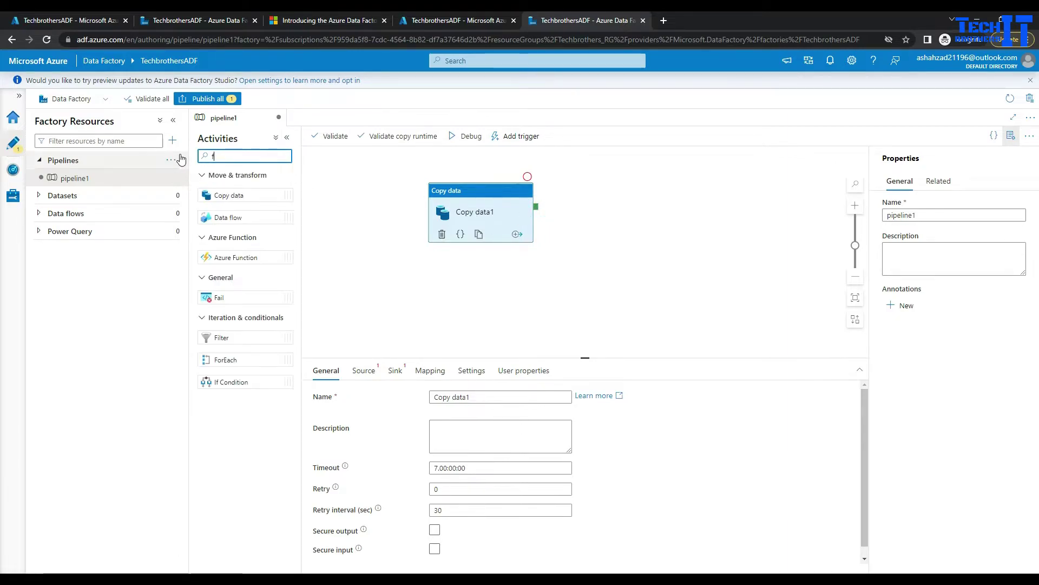
text(sy)
key(BackSpace)
key(BackSpace)
key(BackSpace)
key(BackSpace)
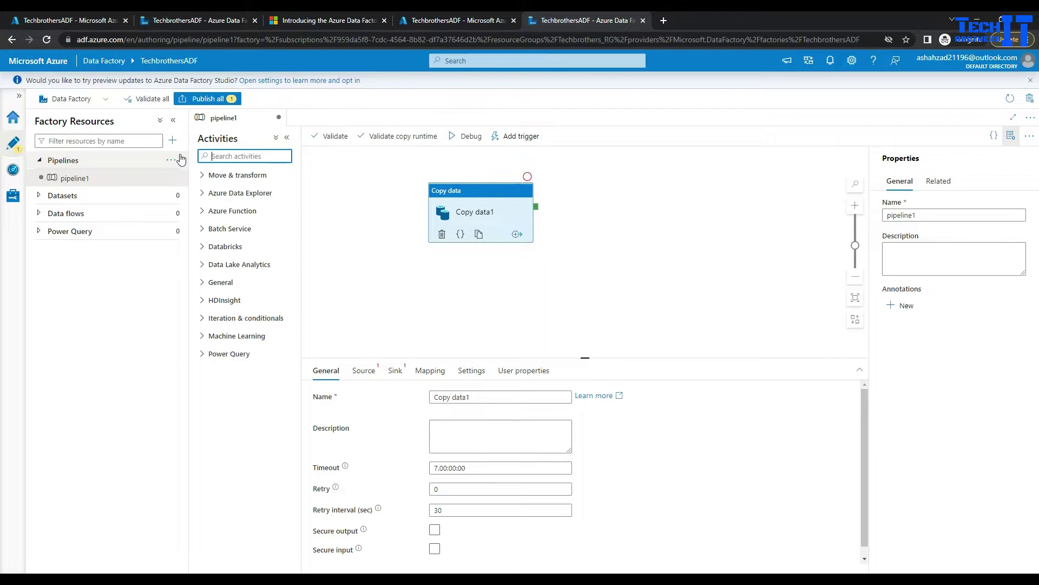
click(203, 176)
drag(233, 217, 642, 213)
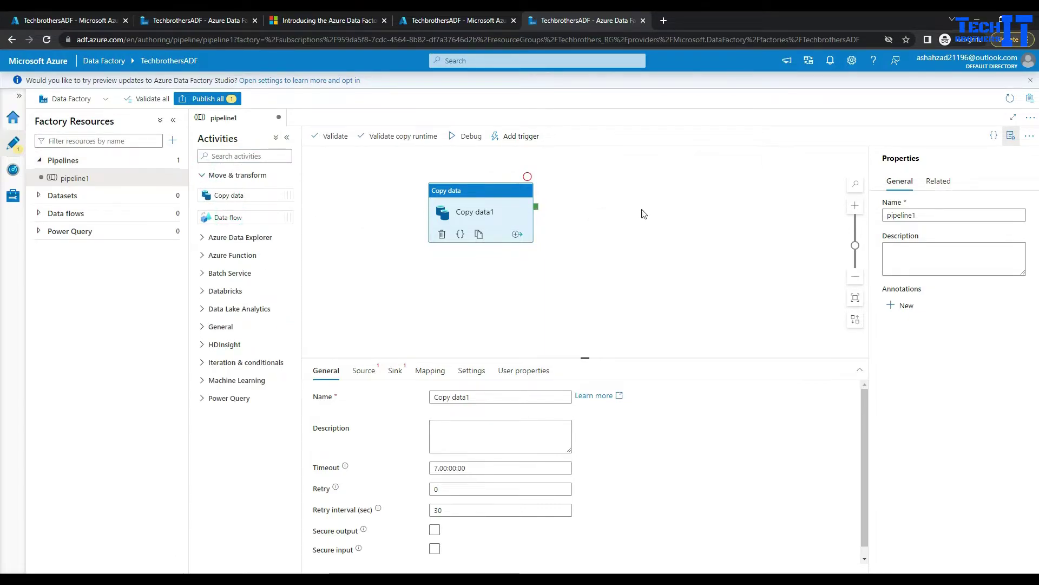
drag(536, 209, 585, 216)
Examine which dependency conditions the connector between Copy data1 and Data flow1 can be changed to.
click(547, 219)
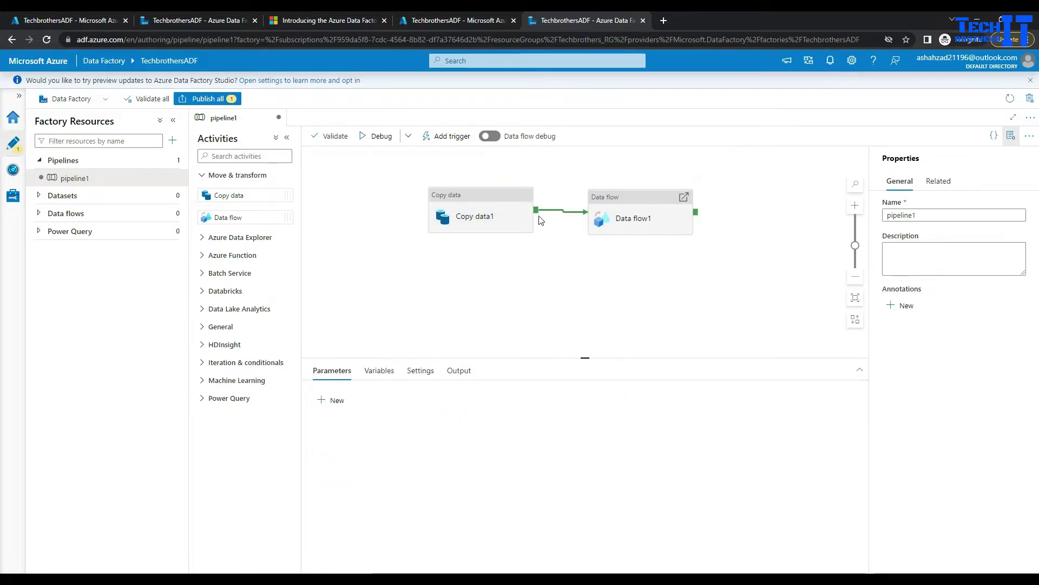
click(537, 215)
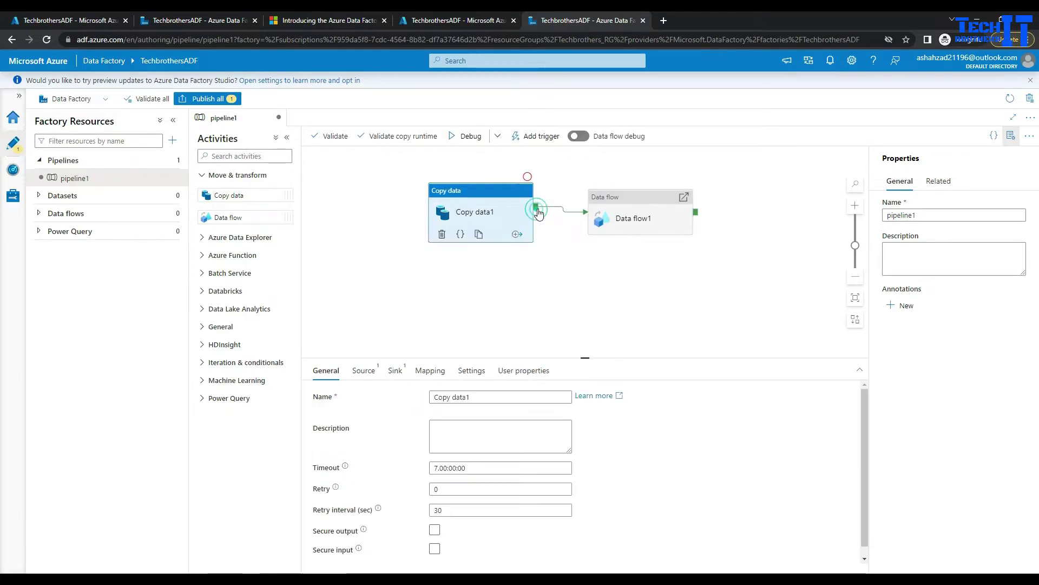
right_click(539, 212)
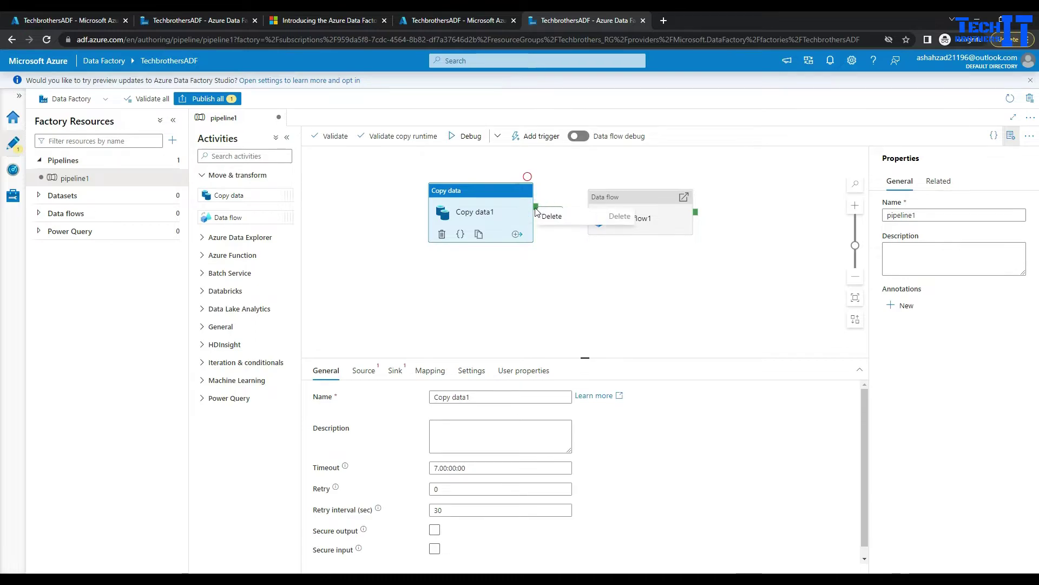
click(536, 209)
right_click(538, 212)
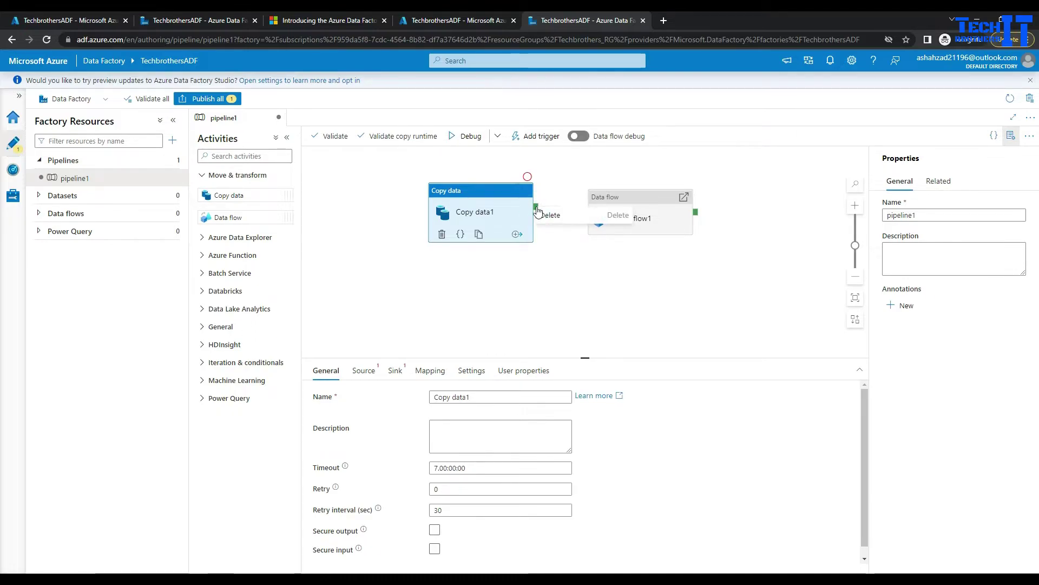
click(552, 208)
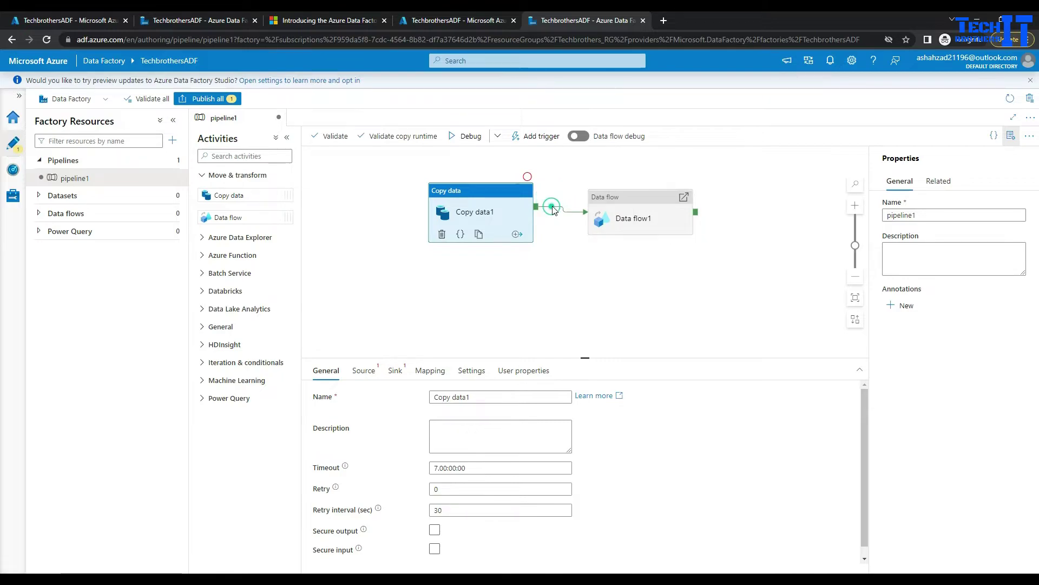
click(553, 209)
right_click(553, 211)
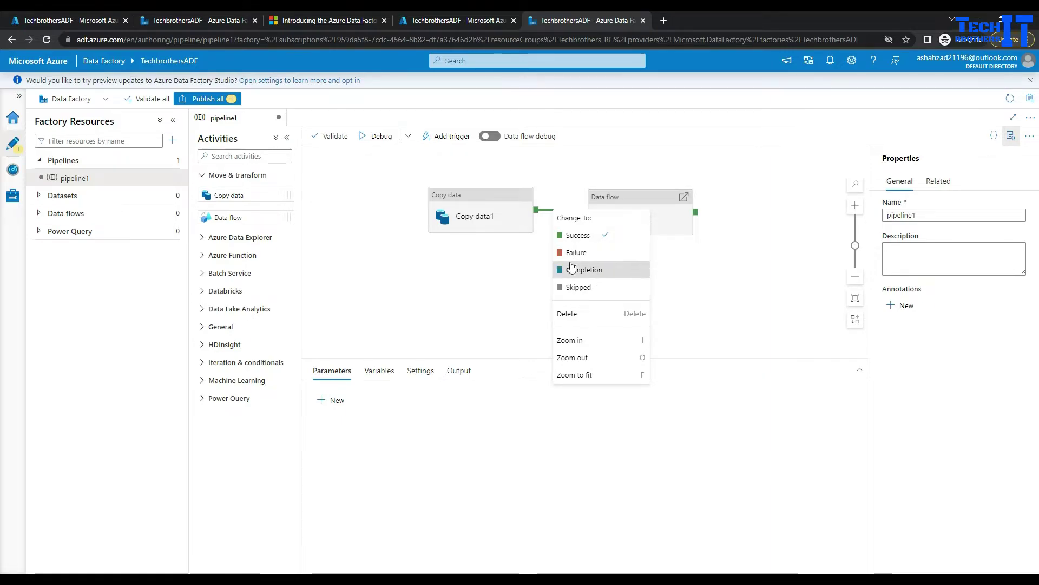
click(539, 252)
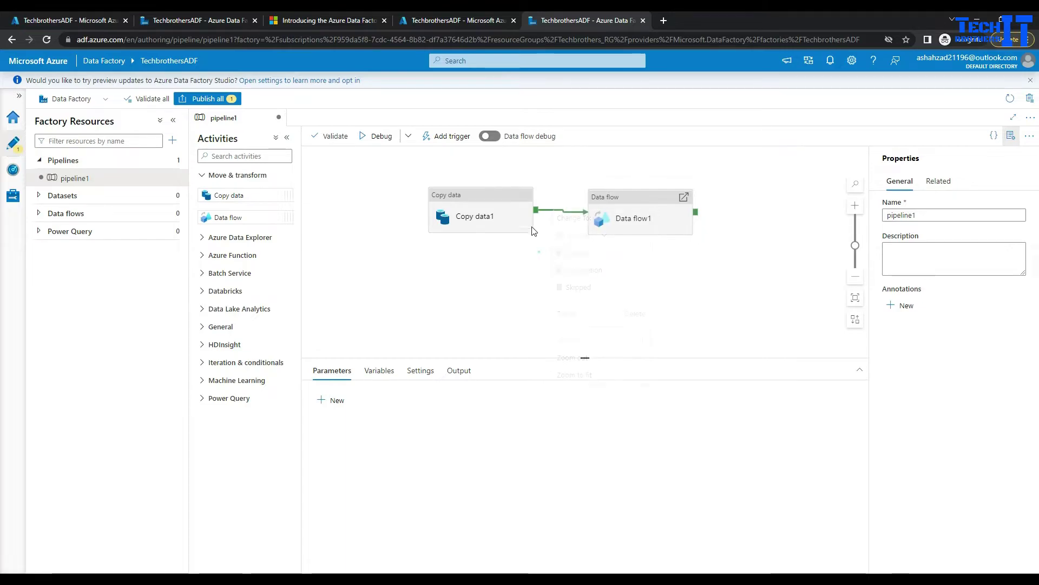
click(542, 210)
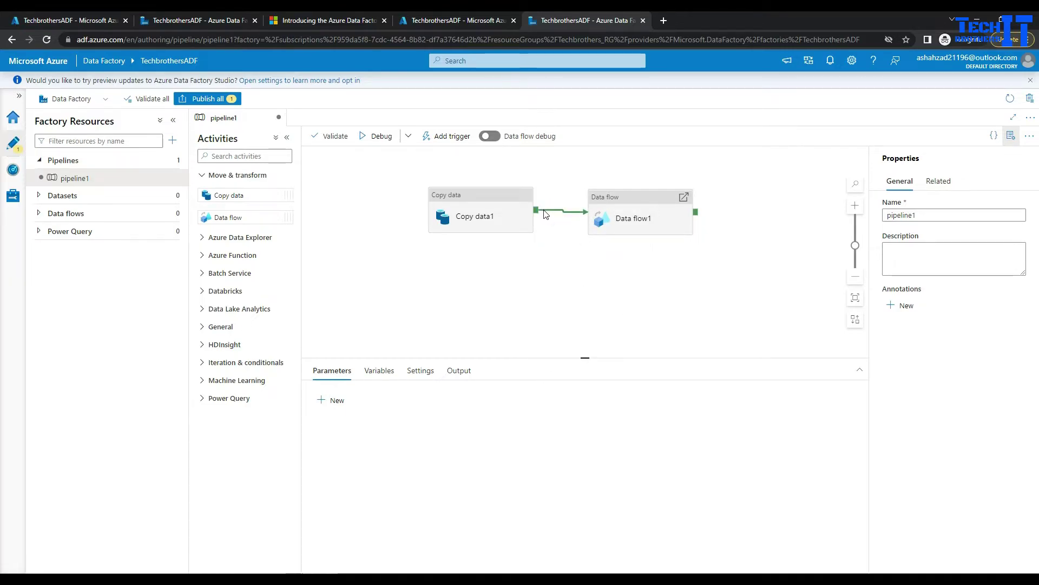
right_click(545, 212)
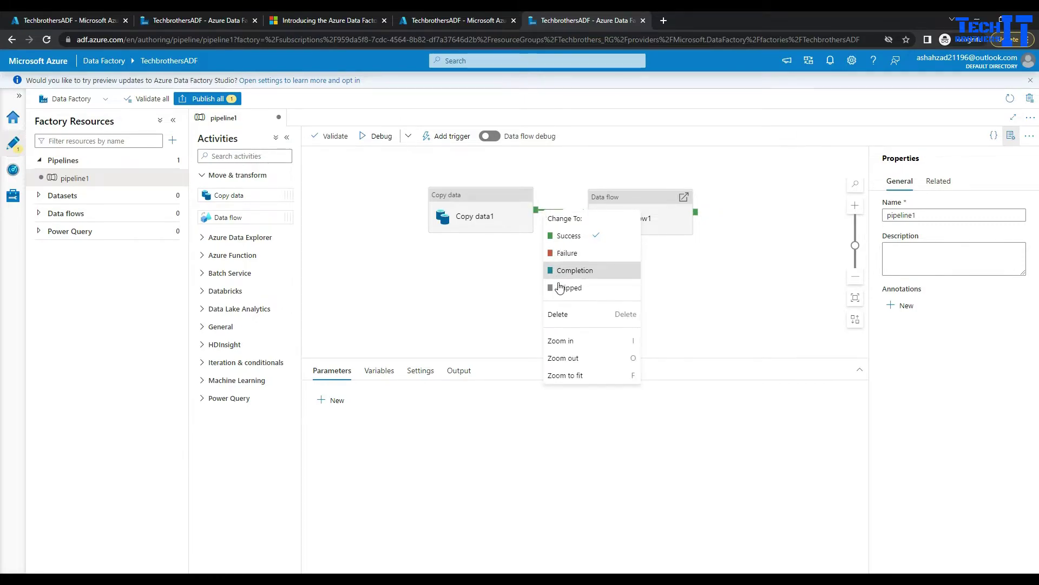
click(498, 287)
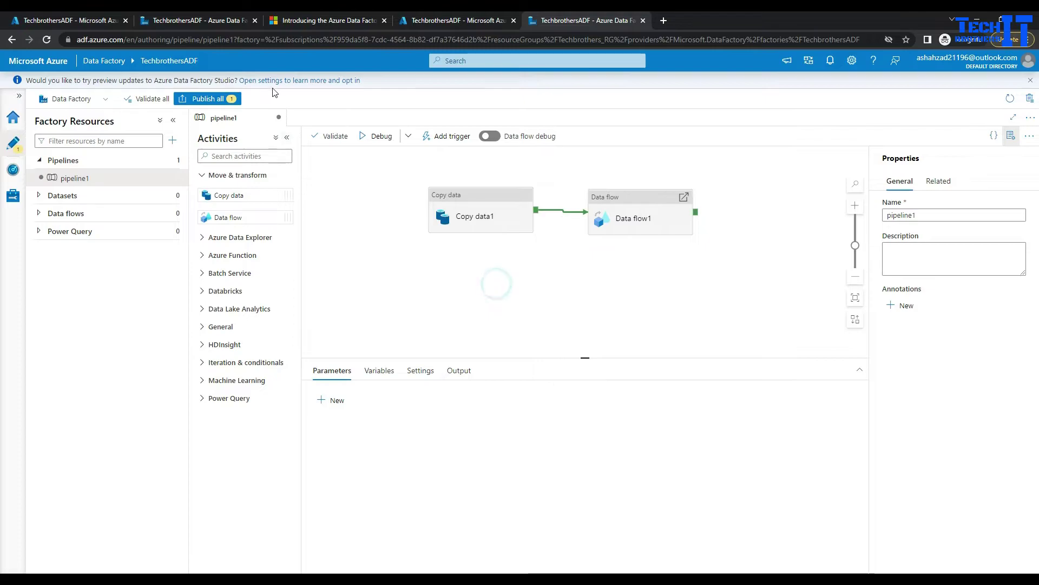
In the other Data Factory browser tab, add a Copy data activity to the empty pipeline1 canvas and view its output conditions.
click(201, 22)
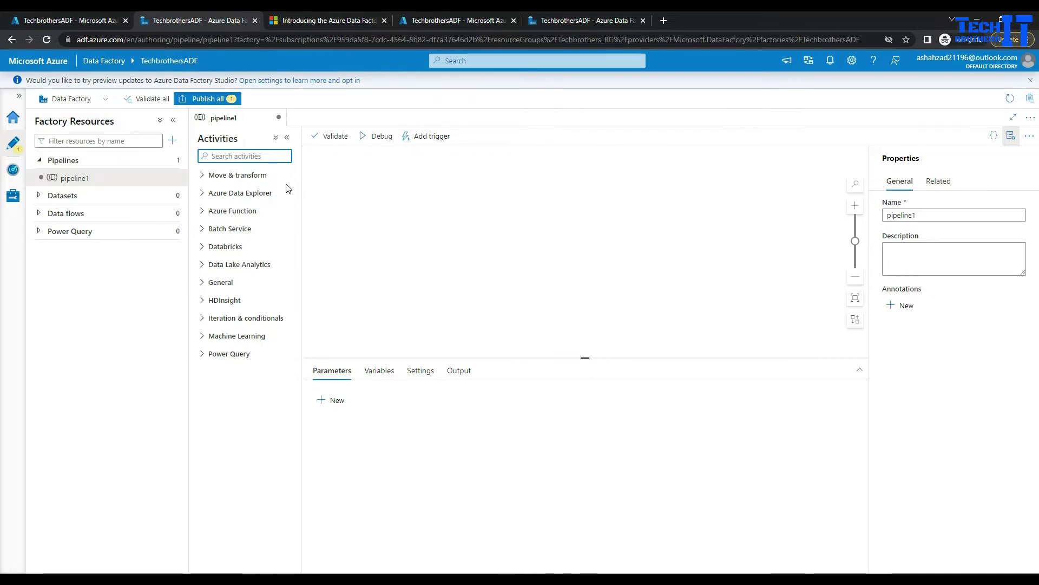
text(copy)
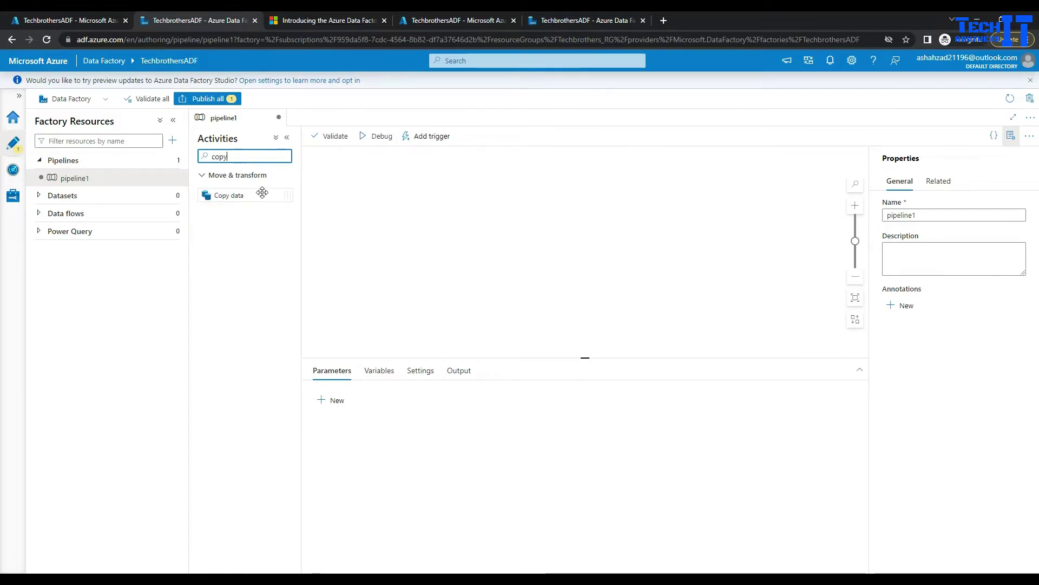
drag(262, 192, 436, 211)
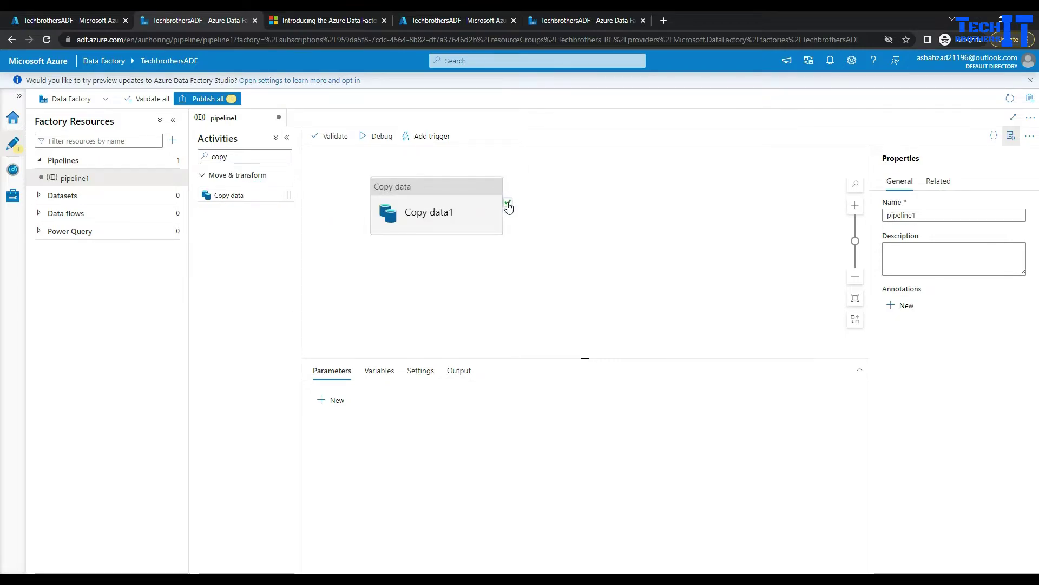
mouse_move(500, 207)
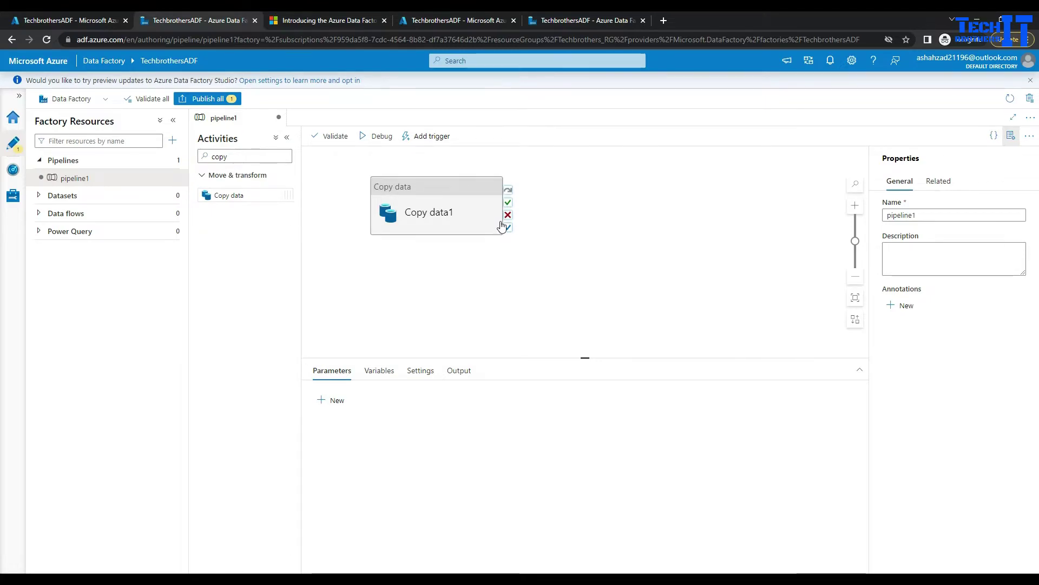
Add a Data flow activity beside Copy data1 and connect Copy data1's success output to it.
double_click(264, 157)
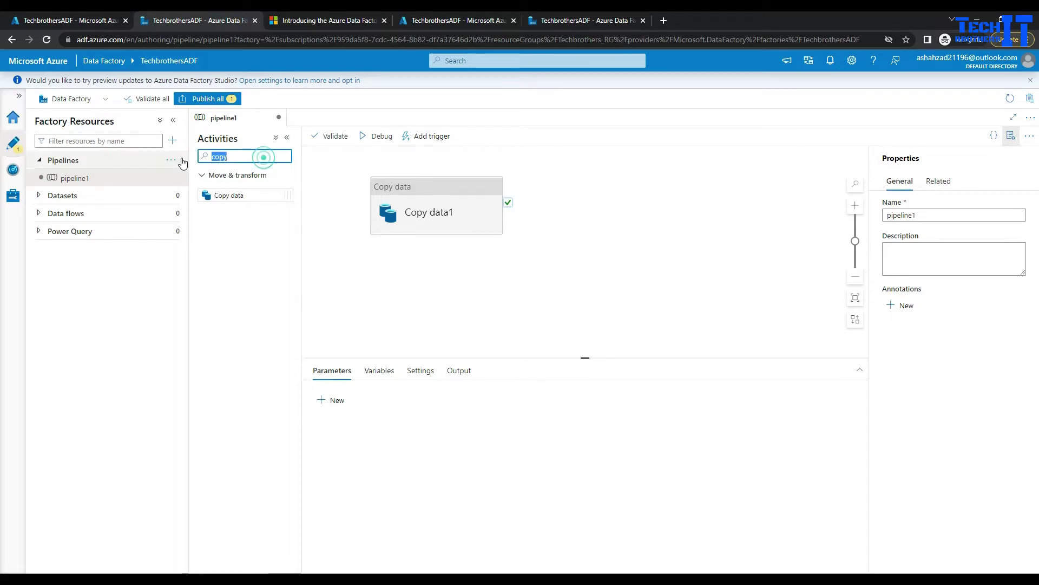
key(BackSpace)
text(data)
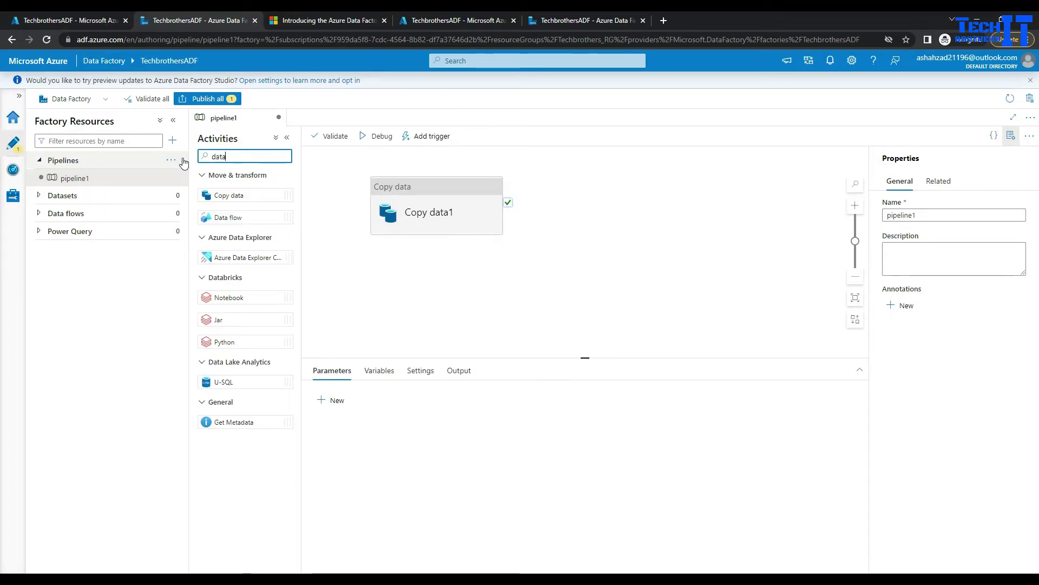
drag(233, 219, 557, 216)
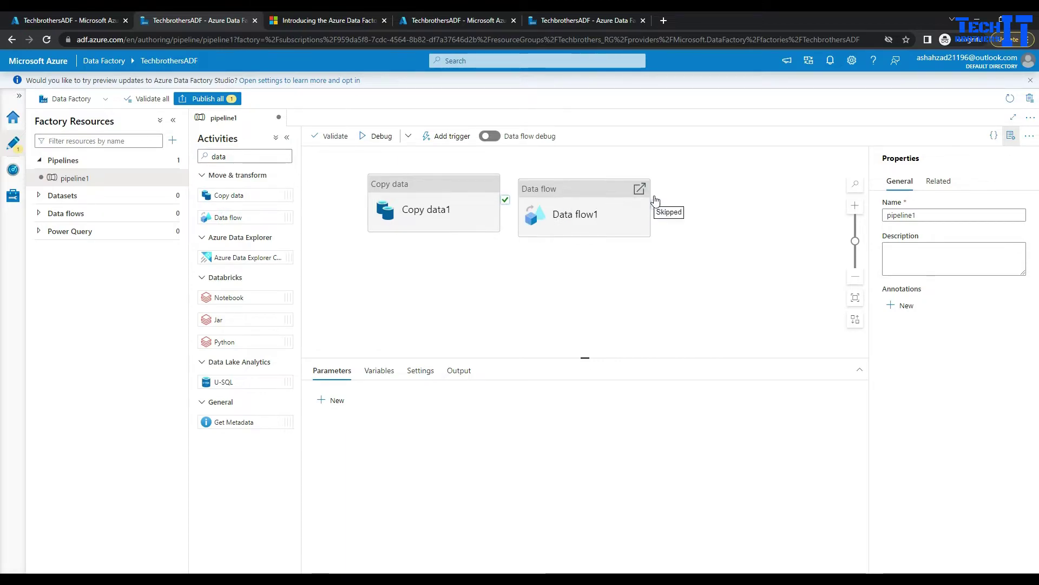
drag(505, 200, 600, 186)
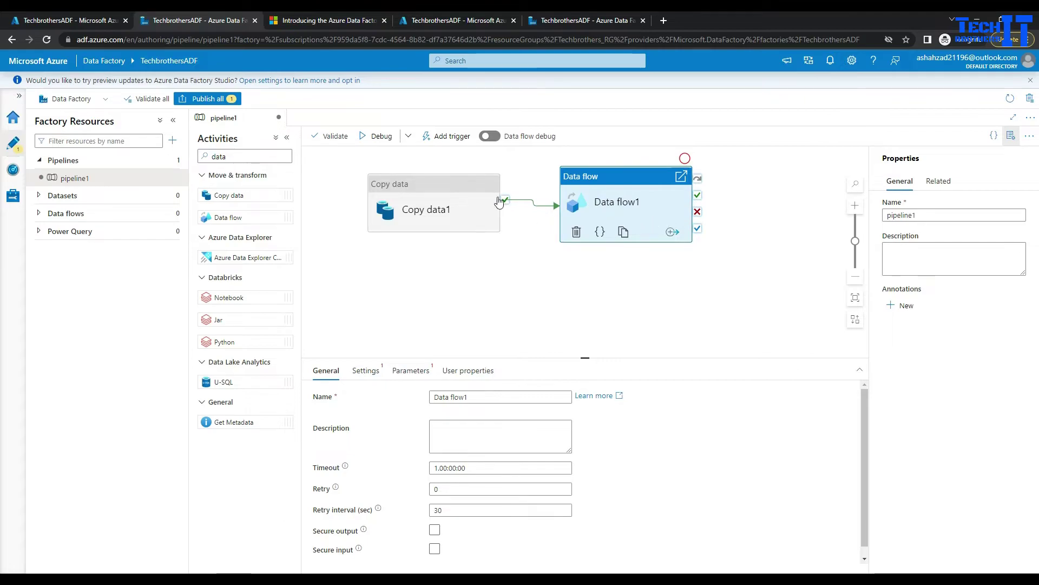
Check which dependency conditions the connector from Copy data1 to Data flow1 can be changed to, leaving it set to Success.
click(522, 200)
right_click(522, 202)
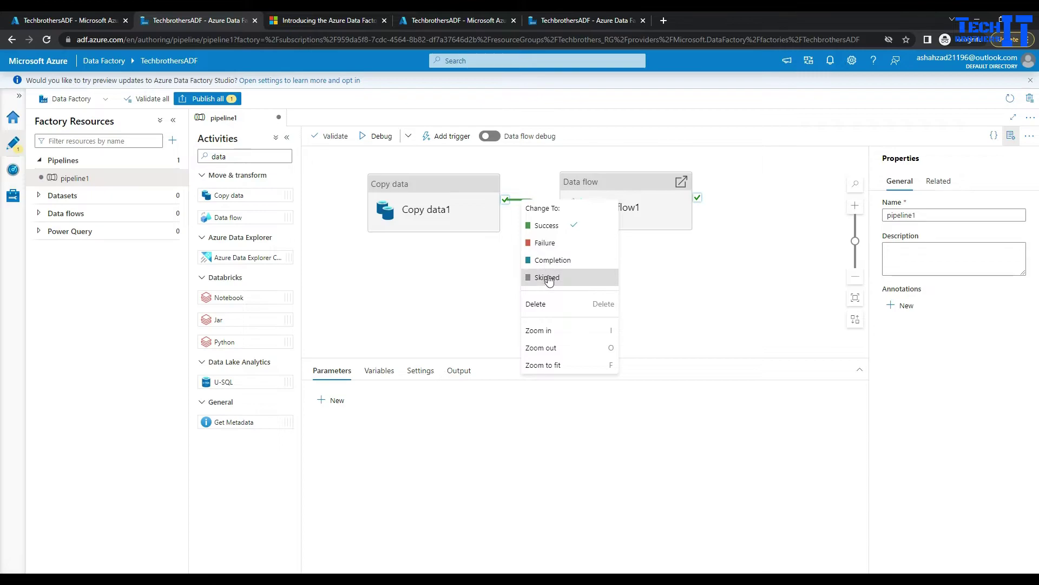
click(489, 264)
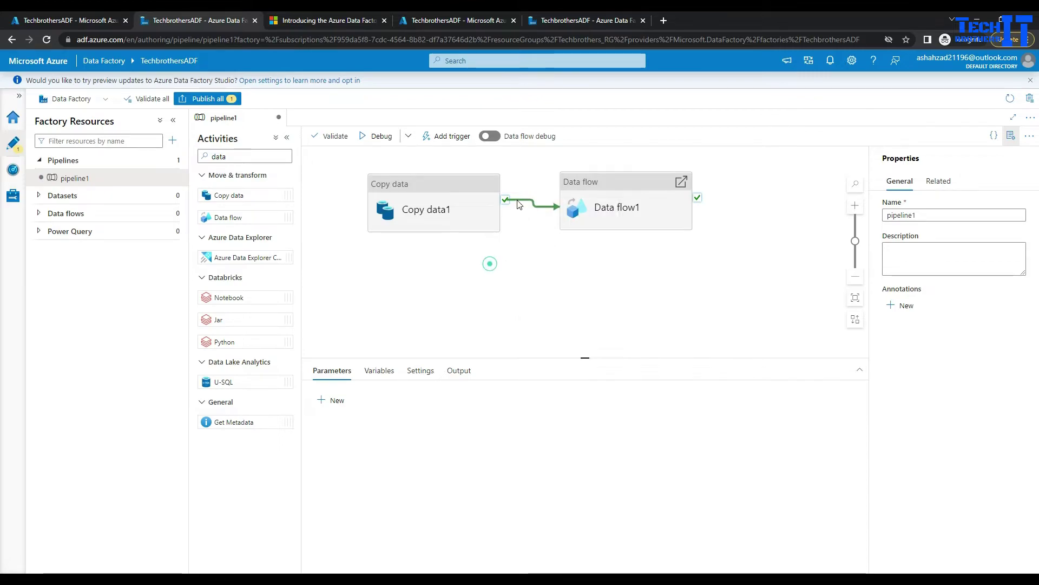
Add a second Copy data activity below Data flow1 and connect Copy data1's completion output to it.
click(494, 213)
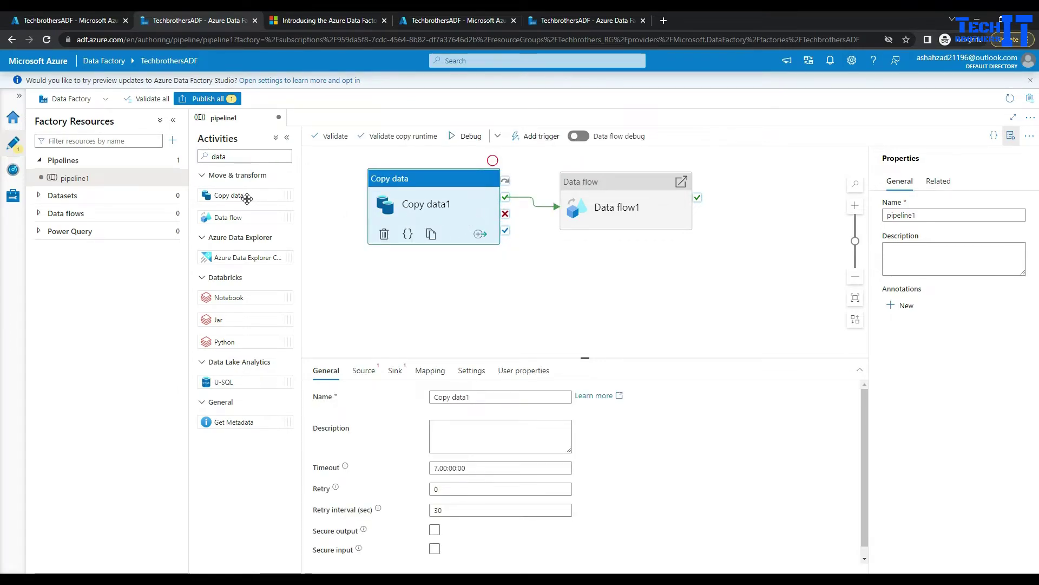
drag(247, 199, 586, 253)
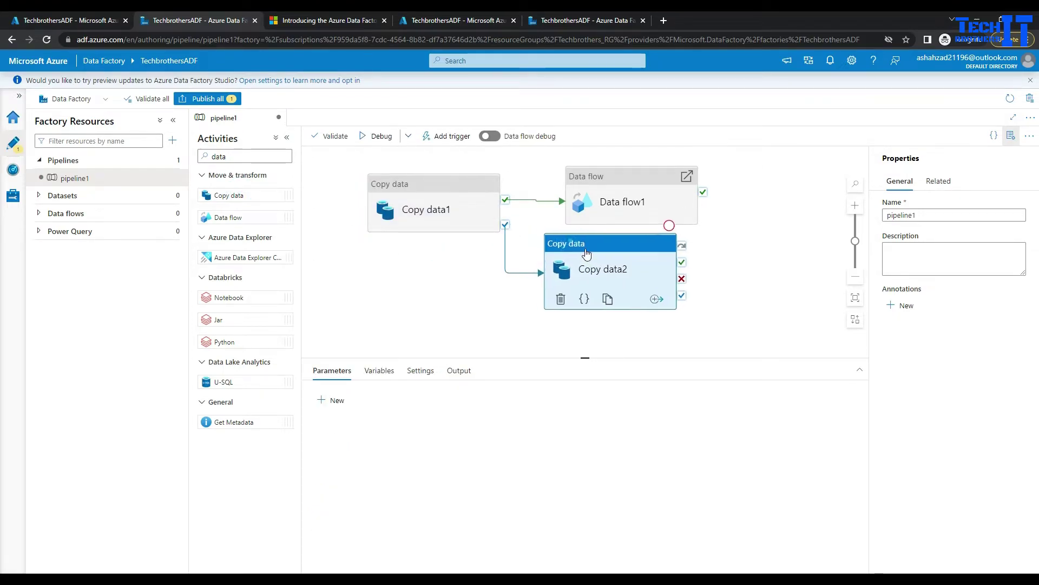
Delete Copy data1 and Data flow1, and move Copy data2 to the place Copy data1 occupied.
click(477, 208)
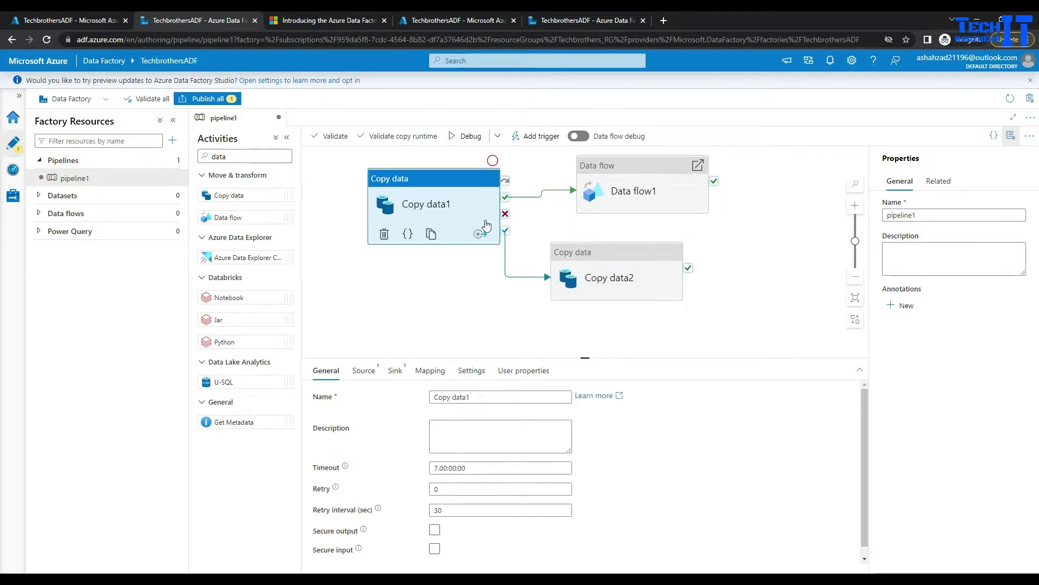
key(Delete)
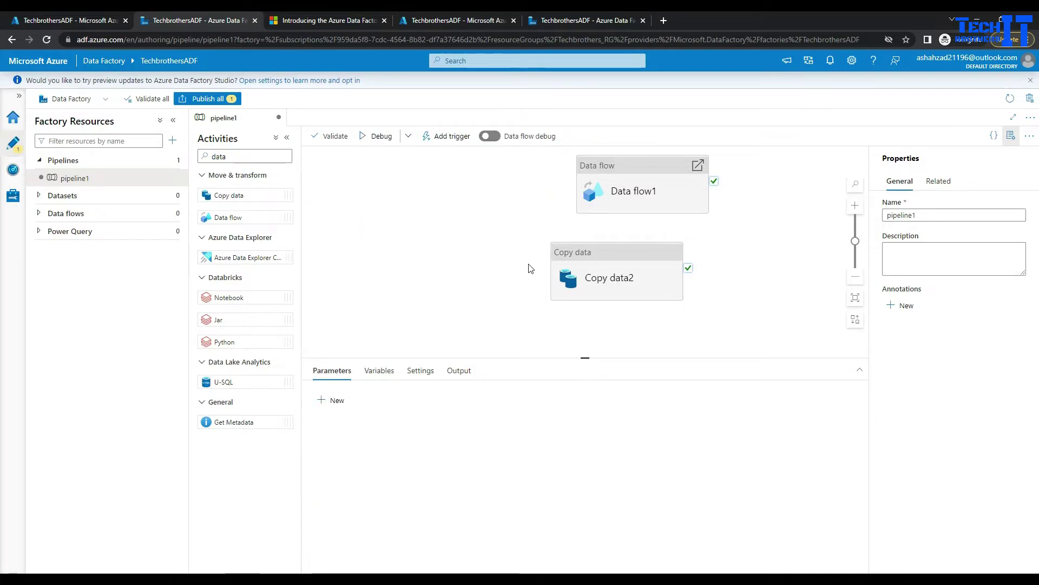
click(600, 274)
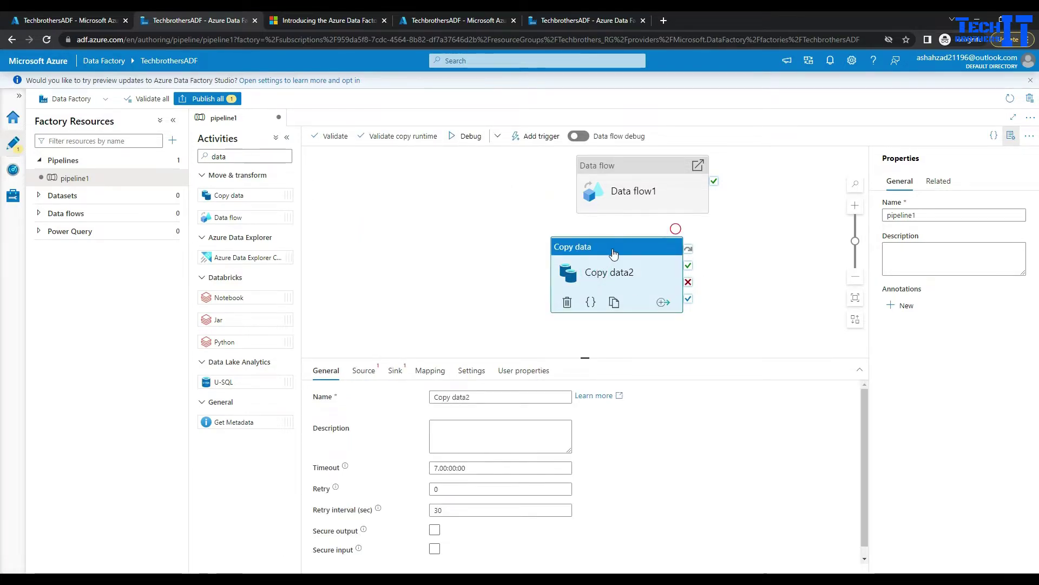
drag(614, 254, 431, 199)
click(657, 193)
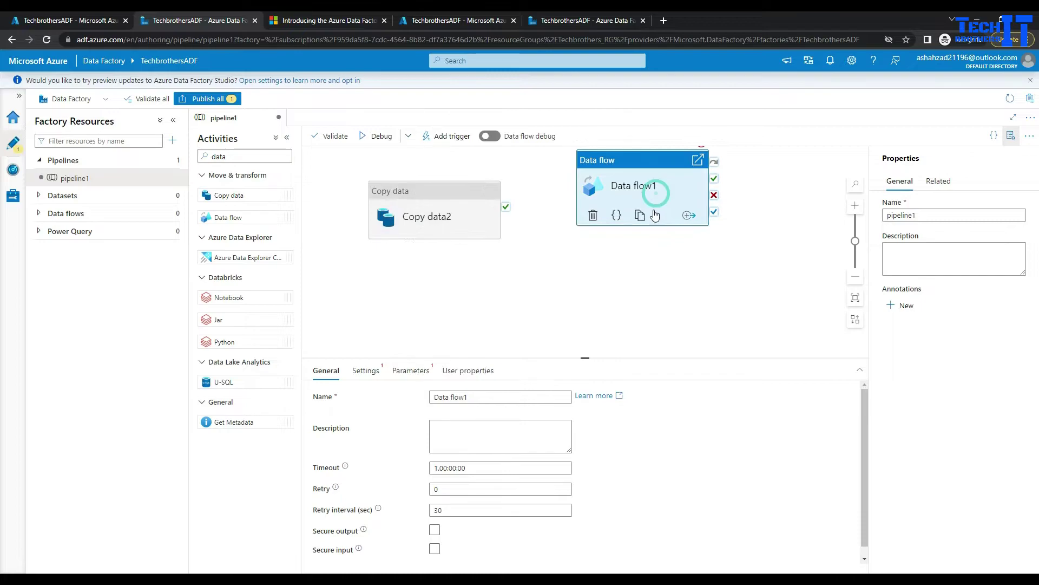
click(593, 215)
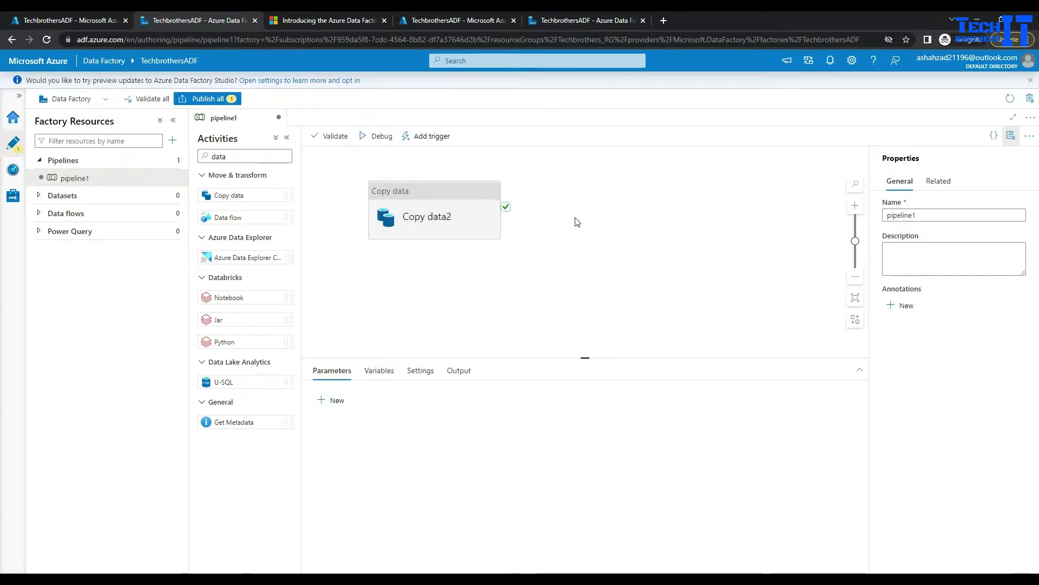
Switch to the other Data Factory browser tab and delete Data flow1 from its pipeline1 canvas.
click(563, 24)
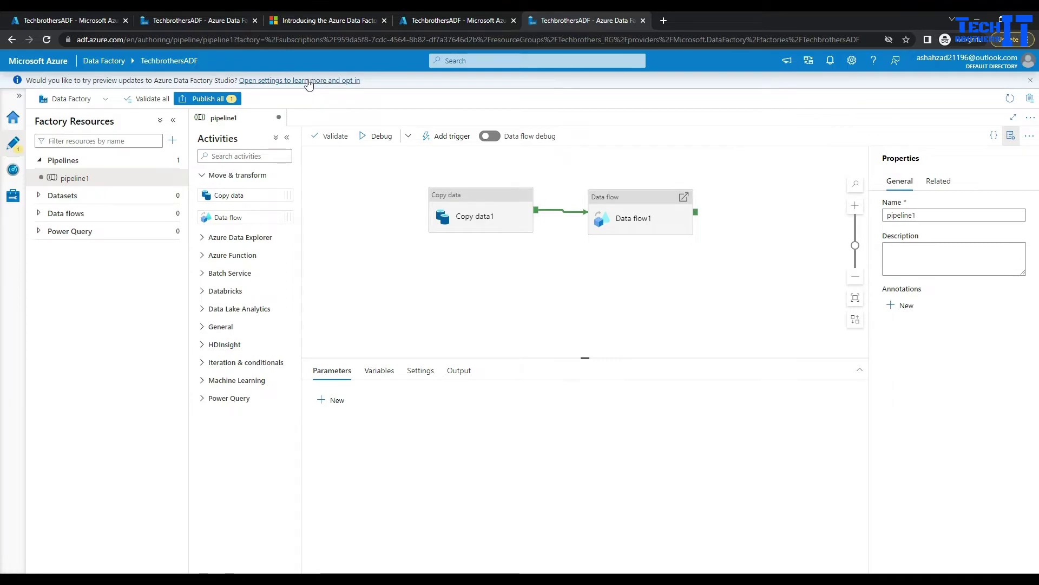
click(610, 230)
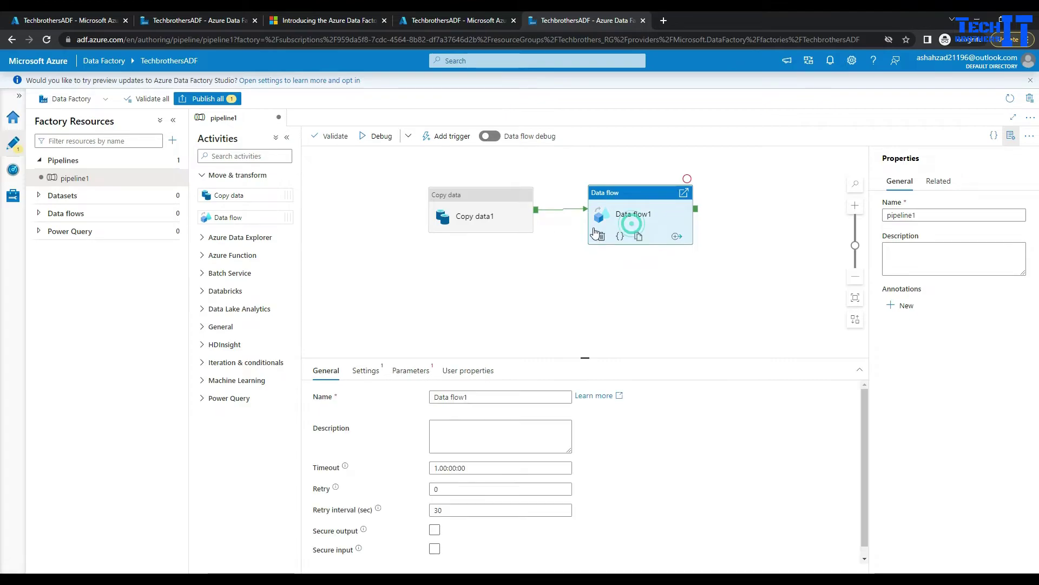
click(598, 230)
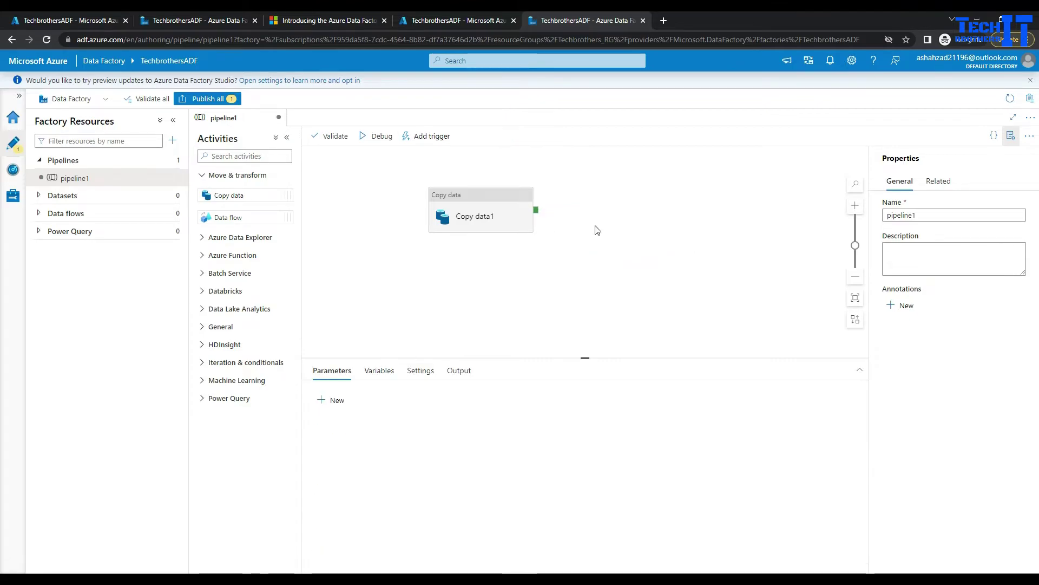
Add a ForEach activity beside Copy data1 and connect Copy data1's success output to it.
click(237, 156)
text(for)
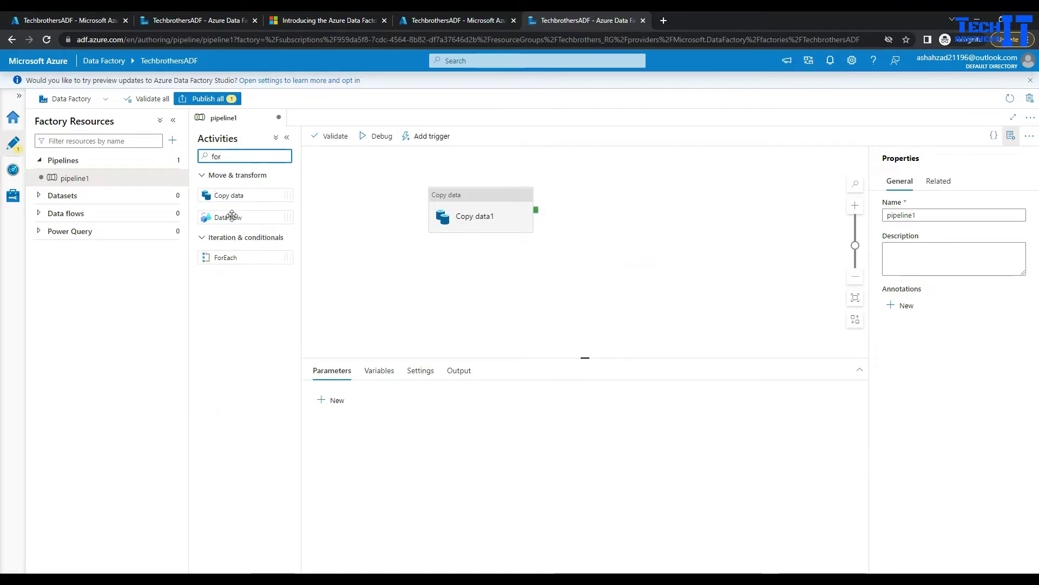
drag(225, 258, 623, 227)
mouse_move(536, 210)
mouse_down()
mouse_move(606, 216)
mouse_move(614, 181)
mouse_up()
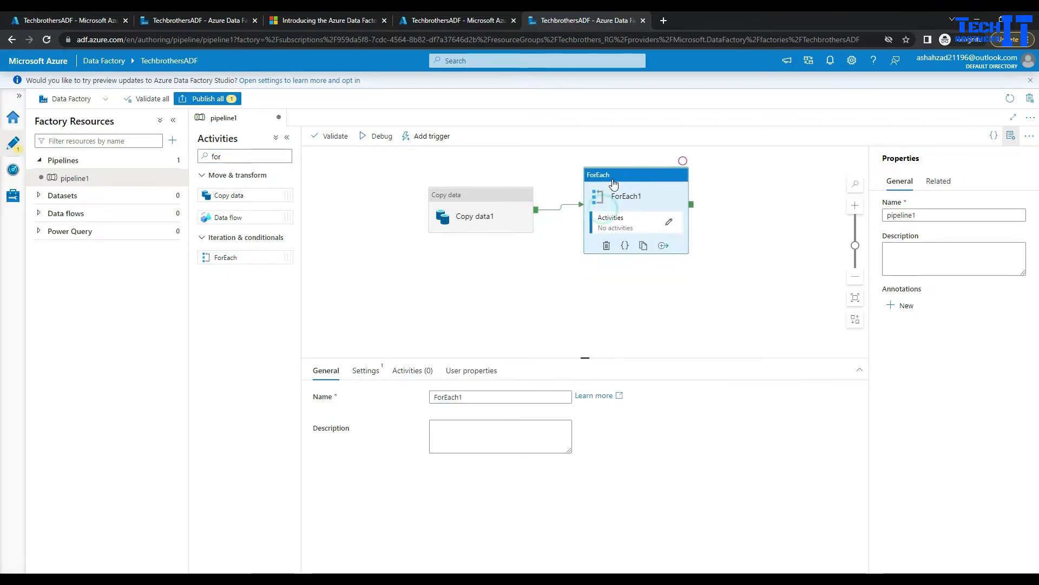
Open ForEach1's inner canvas and add a Copy data activity with its success output connected to a new Data flow activity.
click(669, 223)
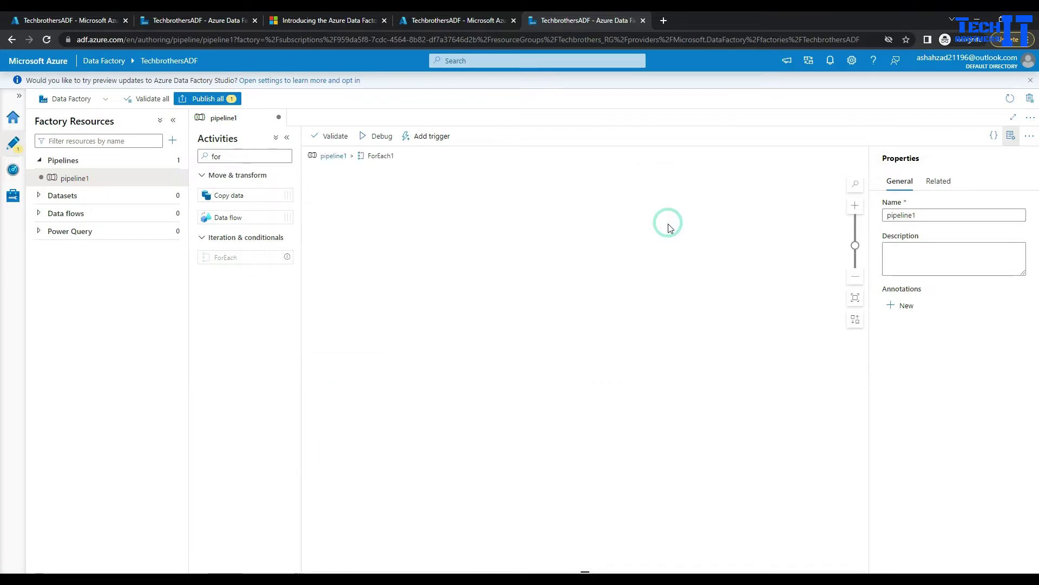
drag(246, 207, 421, 204)
drag(235, 217, 544, 211)
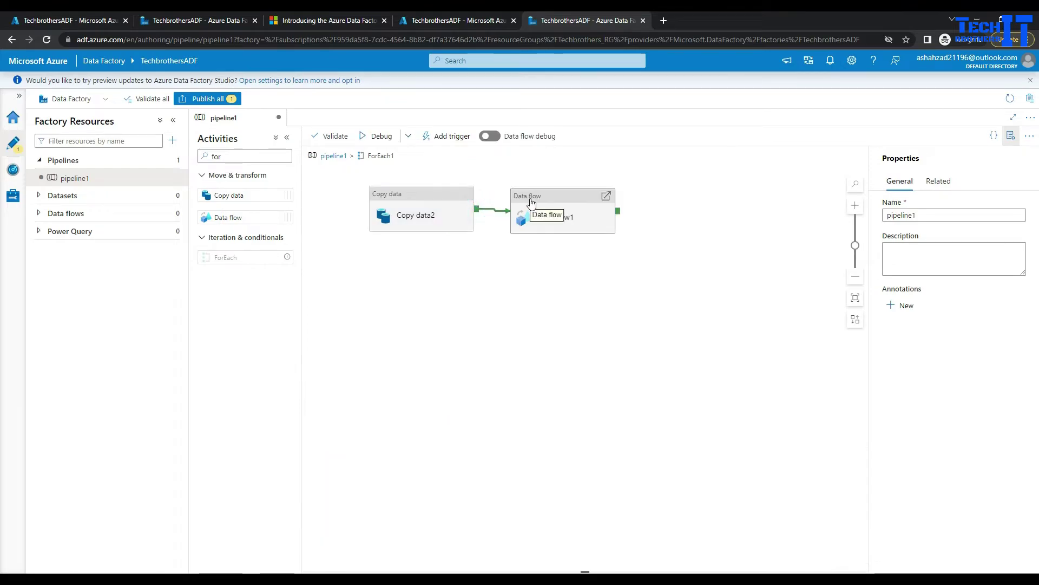
click(544, 218)
click(445, 203)
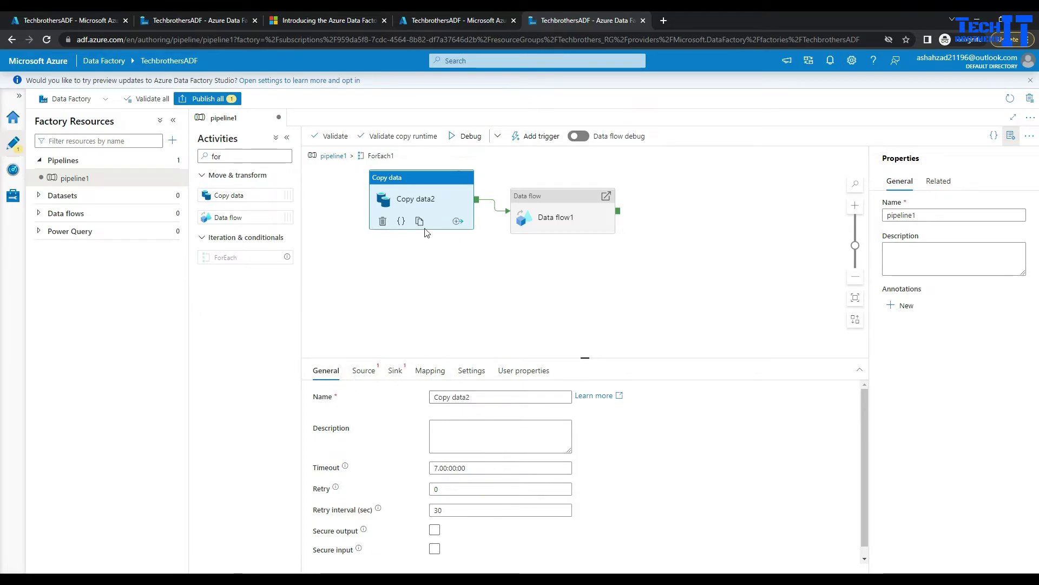
click(574, 215)
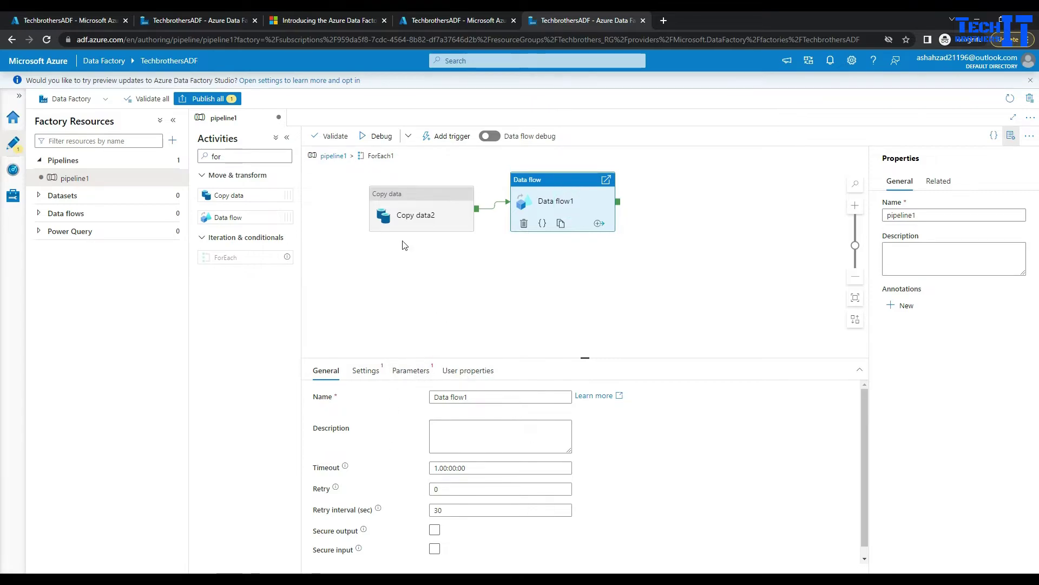
In the first Data Factory browser tab, add a ForEach activity beside Copy data2 and connect Copy data2's success output to it.
click(211, 20)
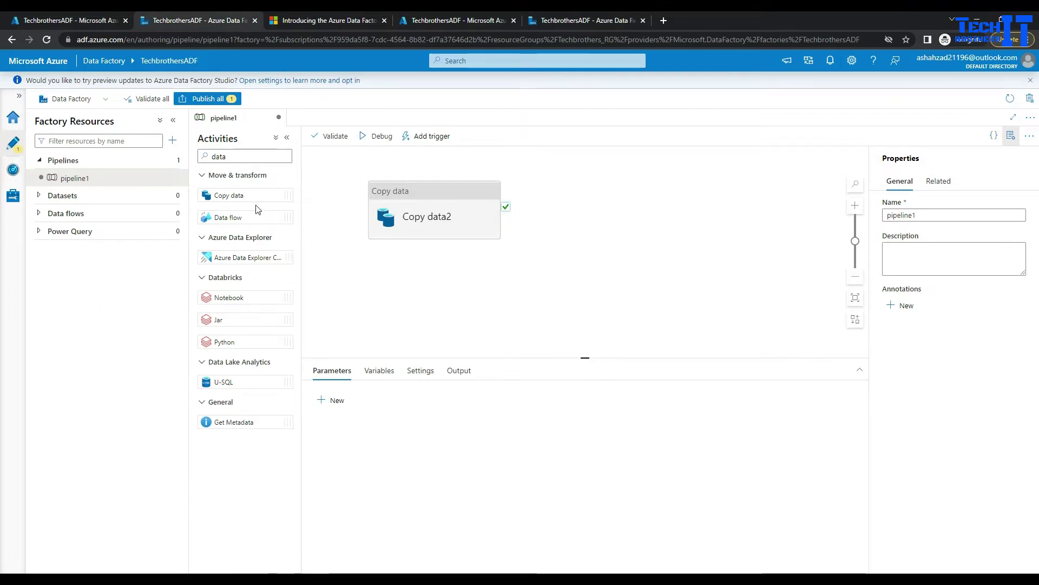
drag(238, 156, 205, 156)
key(BackSpace)
text(for)
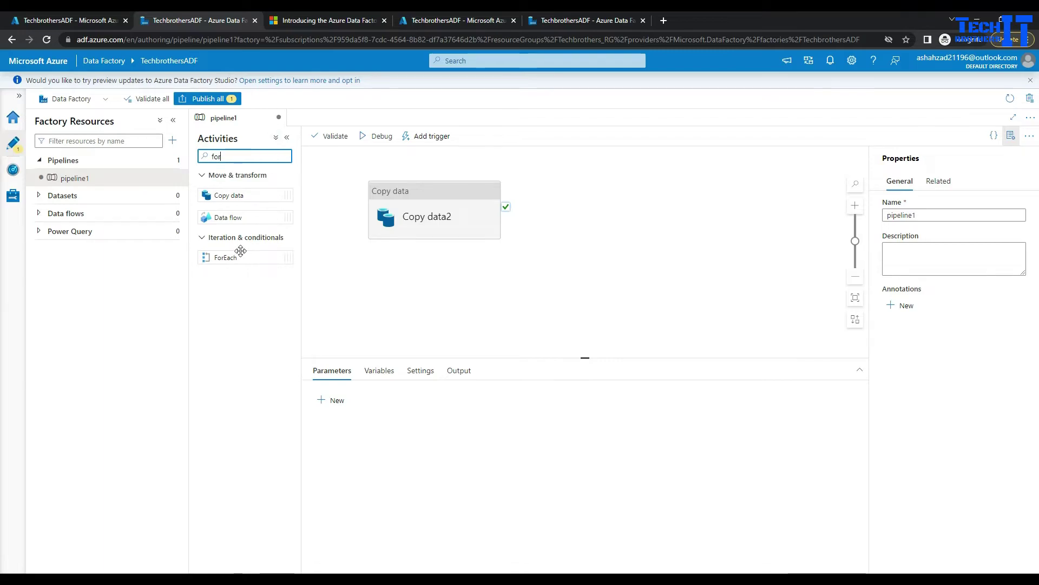
drag(240, 251, 601, 214)
drag(505, 207, 541, 219)
drag(599, 200, 649, 180)
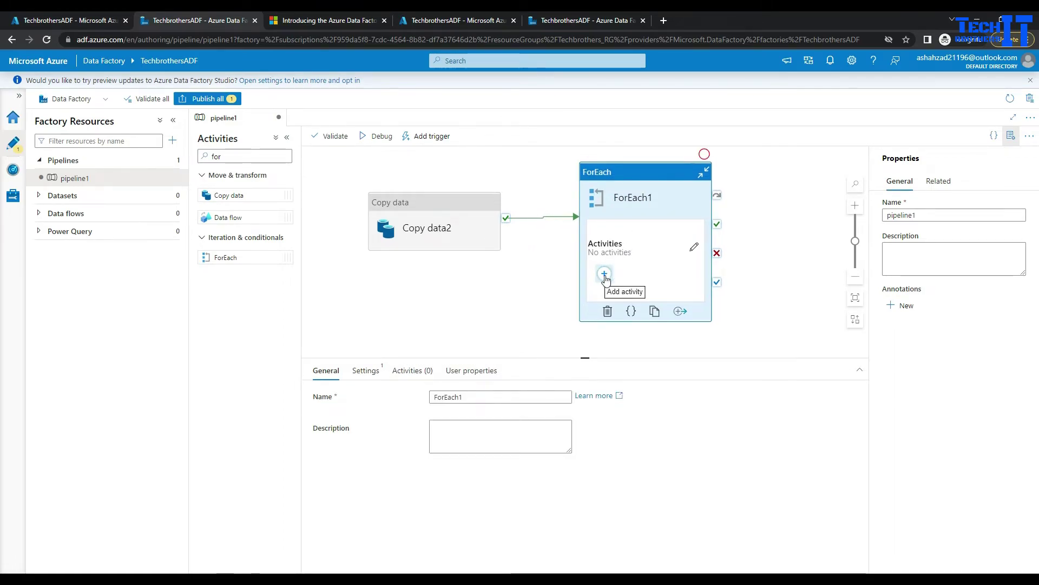
Add Copy data, Data flow and Notebook activities in sequence inside ForEach1 without leaving the main pipeline canvas.
click(605, 275)
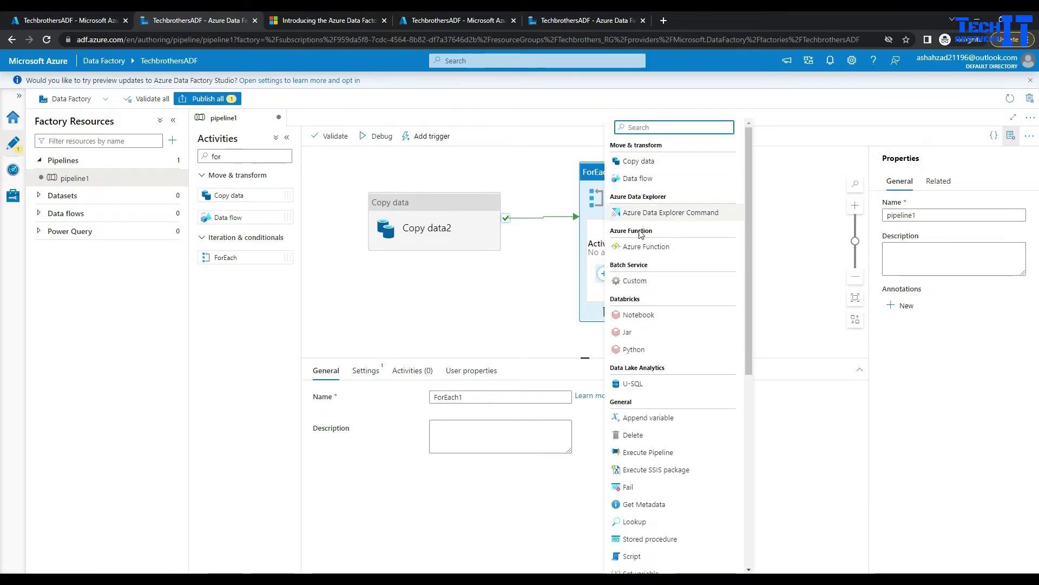
click(642, 163)
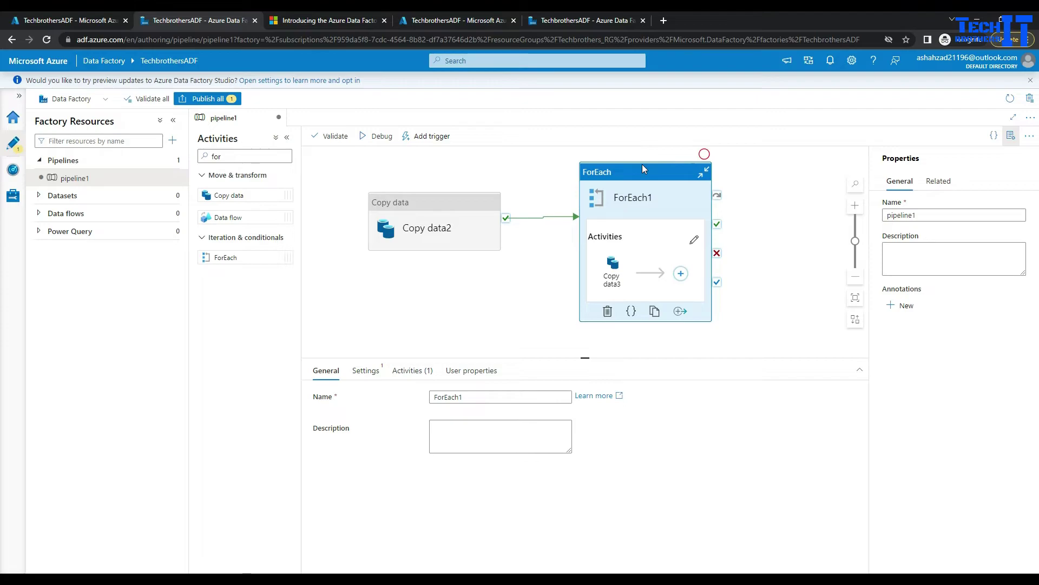
click(680, 274)
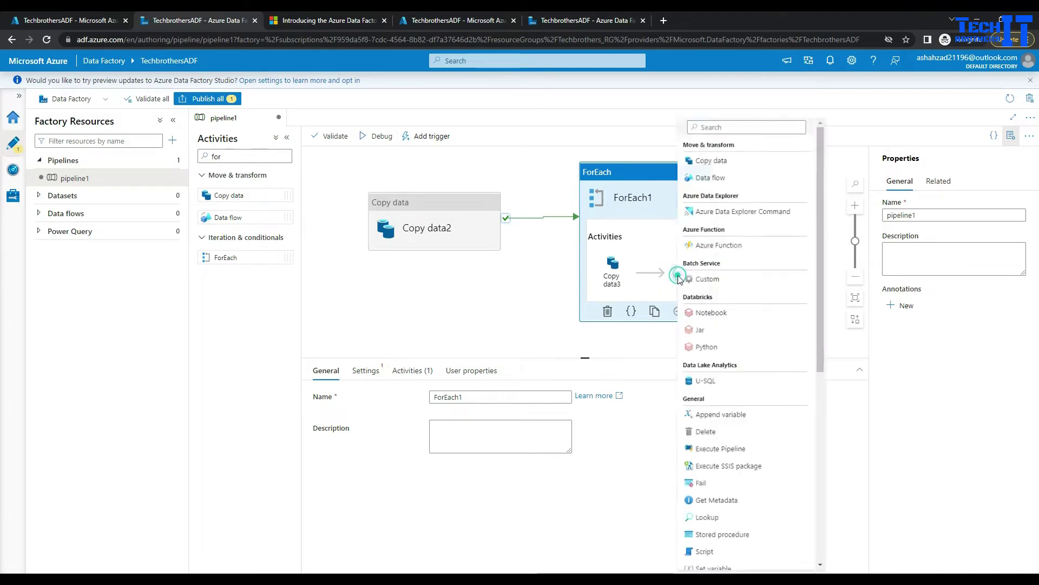
click(711, 178)
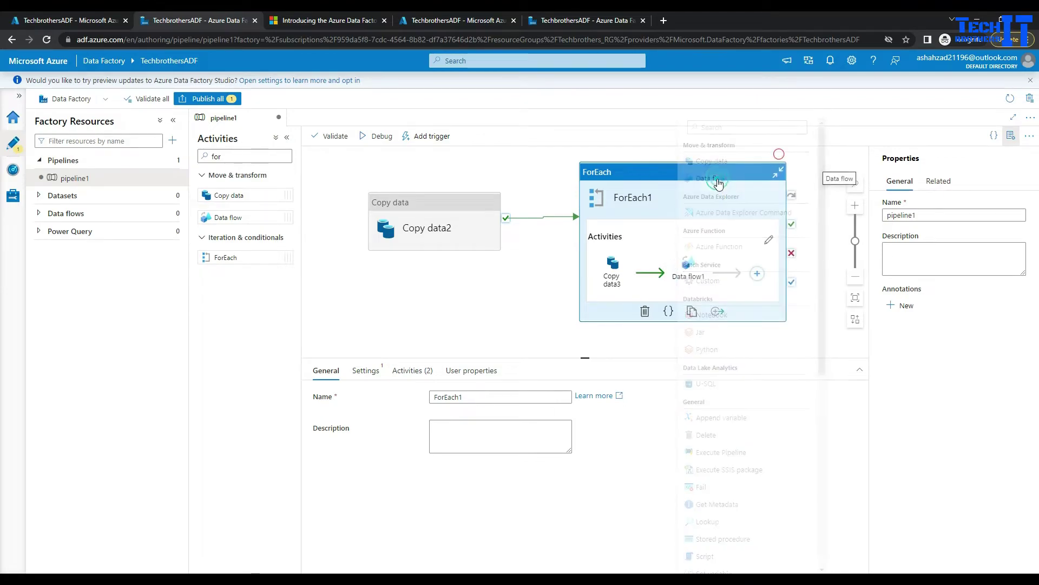
click(659, 276)
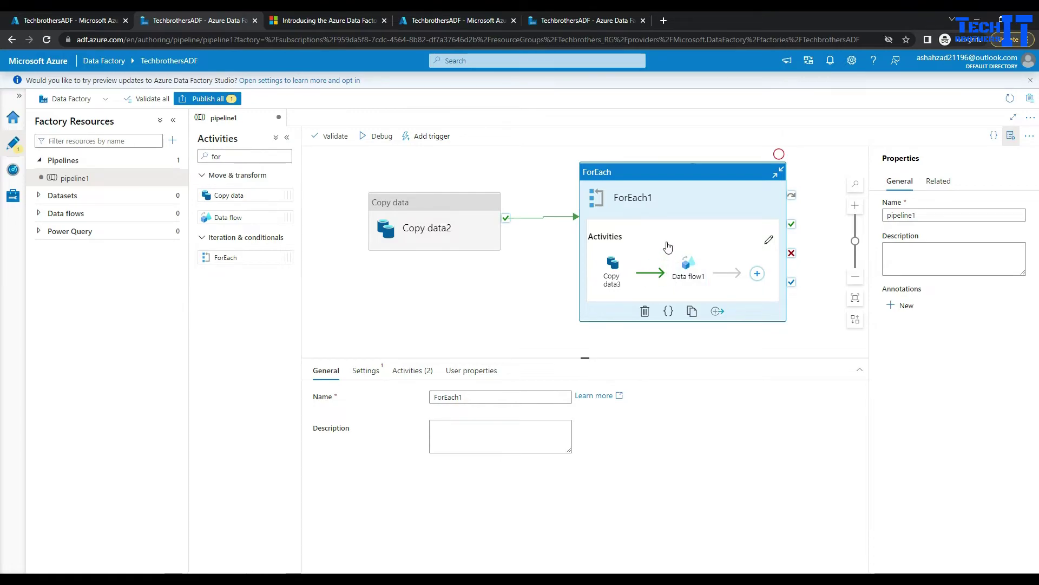
click(758, 274)
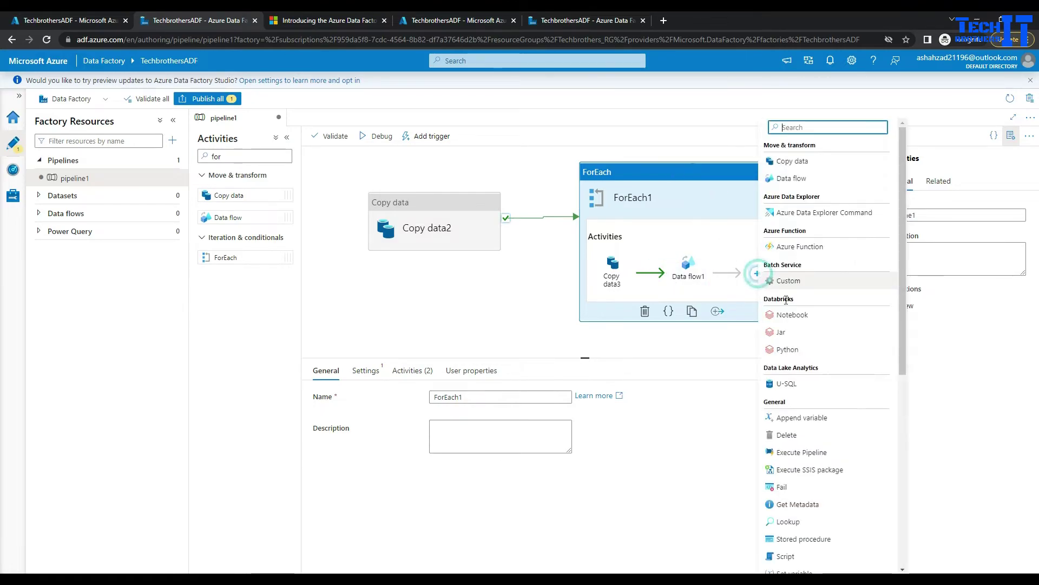
click(793, 317)
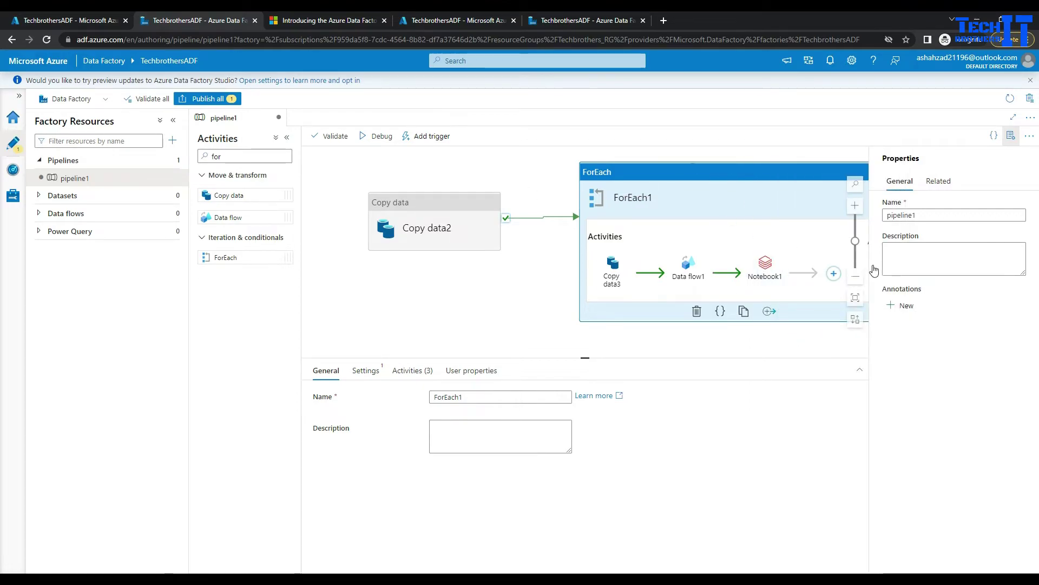
Hide the pipeline's properties and view the general settings of Copy data3 and Data flow1 nested in ForEach1.
click(1011, 136)
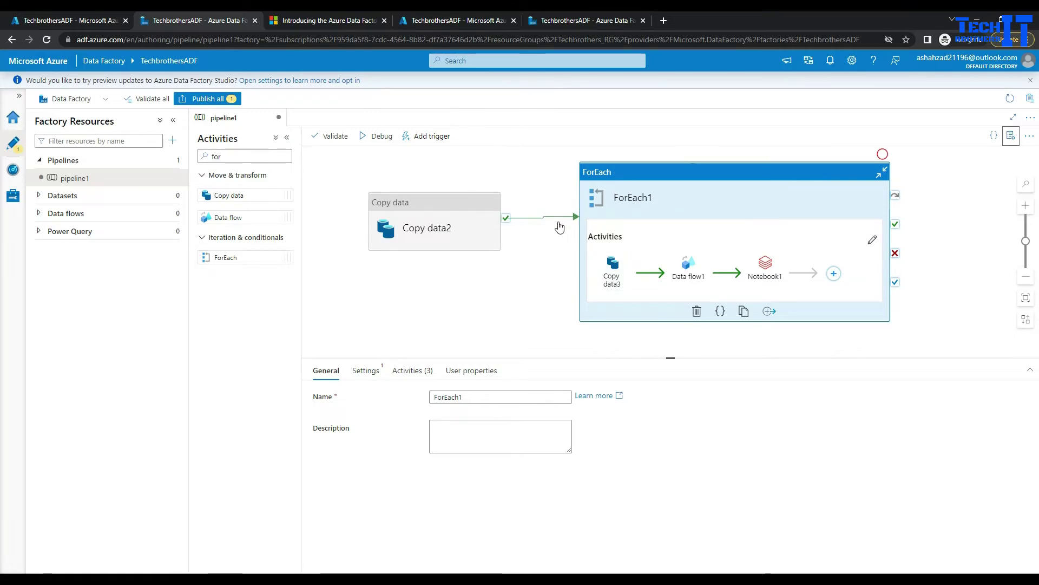
click(613, 278)
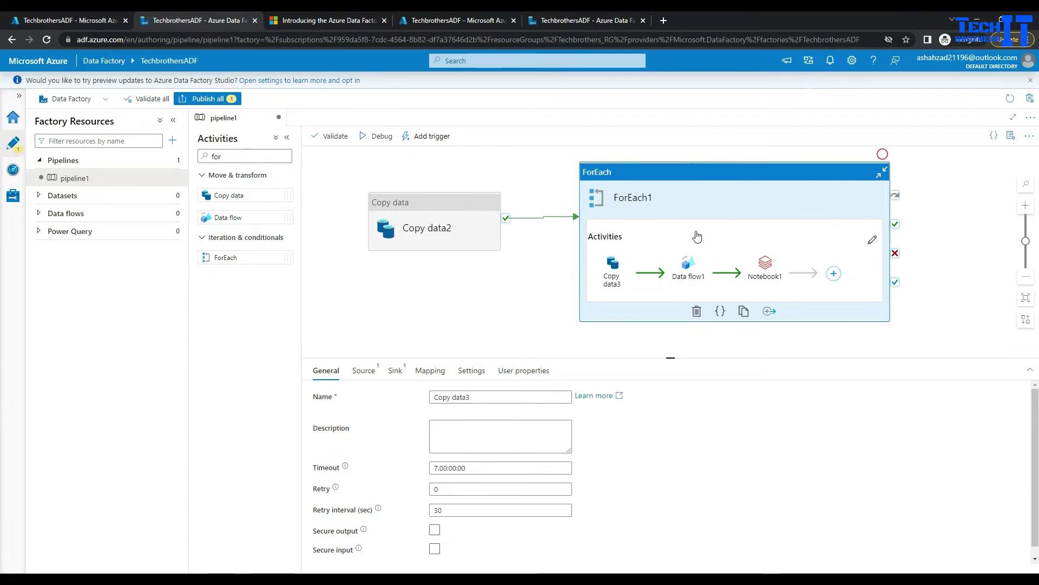
click(686, 269)
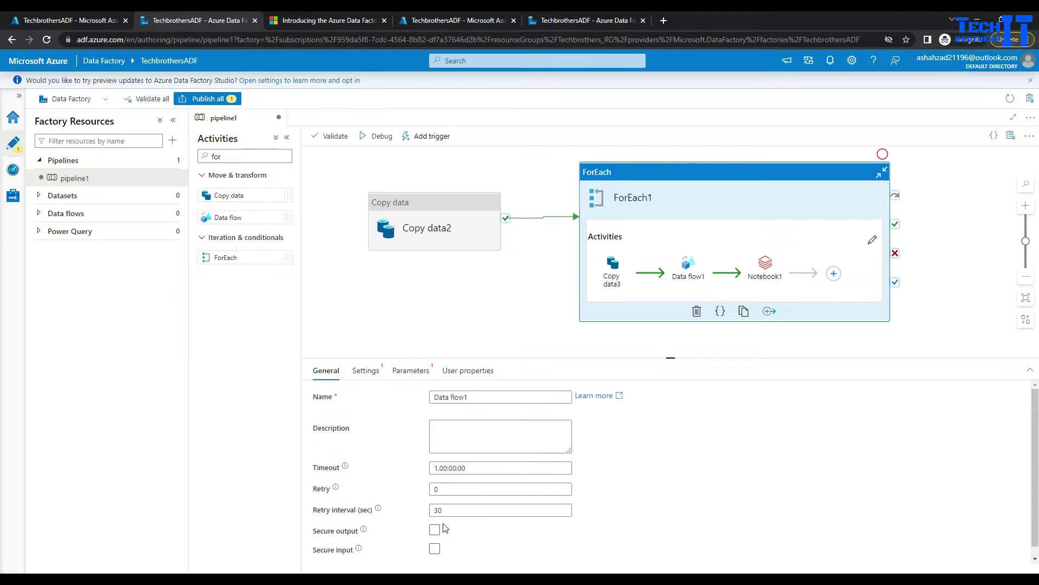
Add an Azure Function activity to the main pipeline and connect ForEach1's success output to it.
click(764, 277)
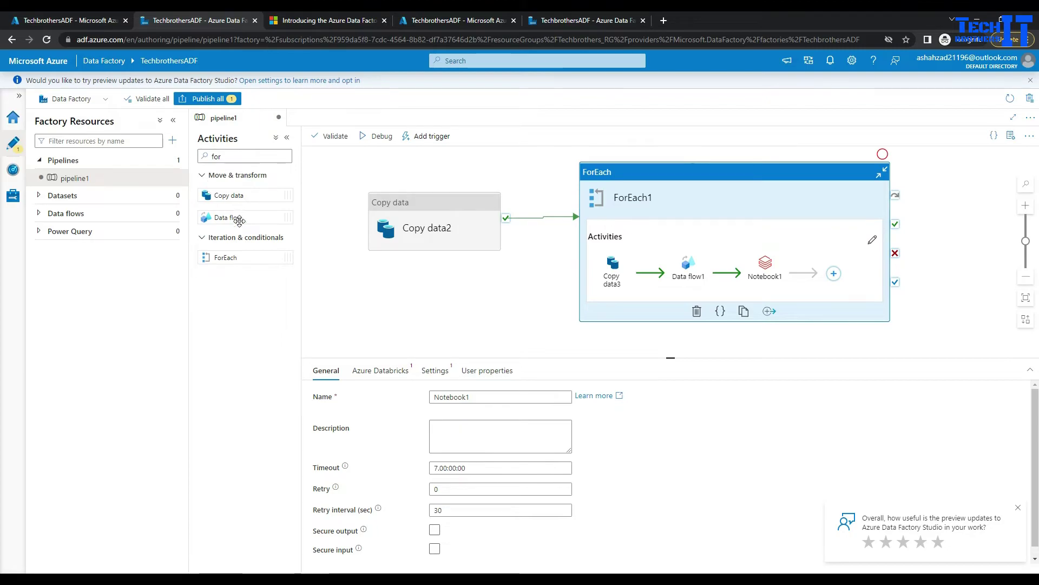
double_click(237, 160)
key(BackSpace)
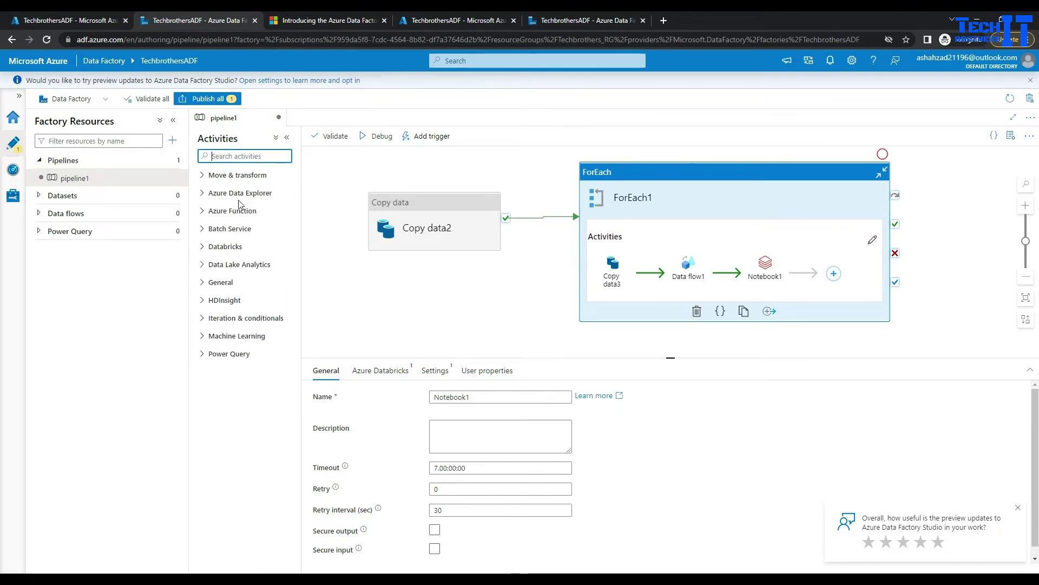
click(203, 217)
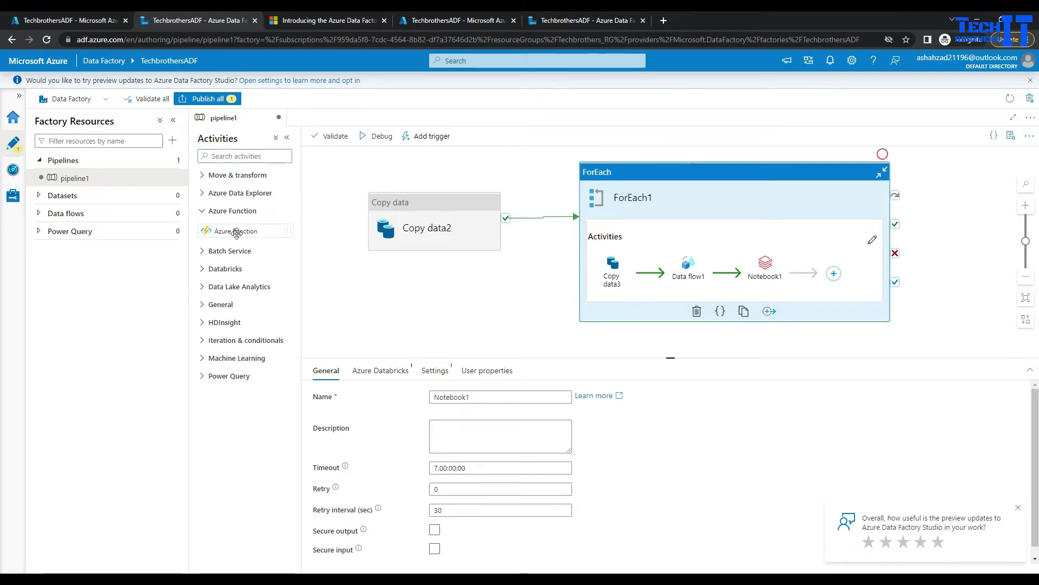
drag(234, 232, 525, 328)
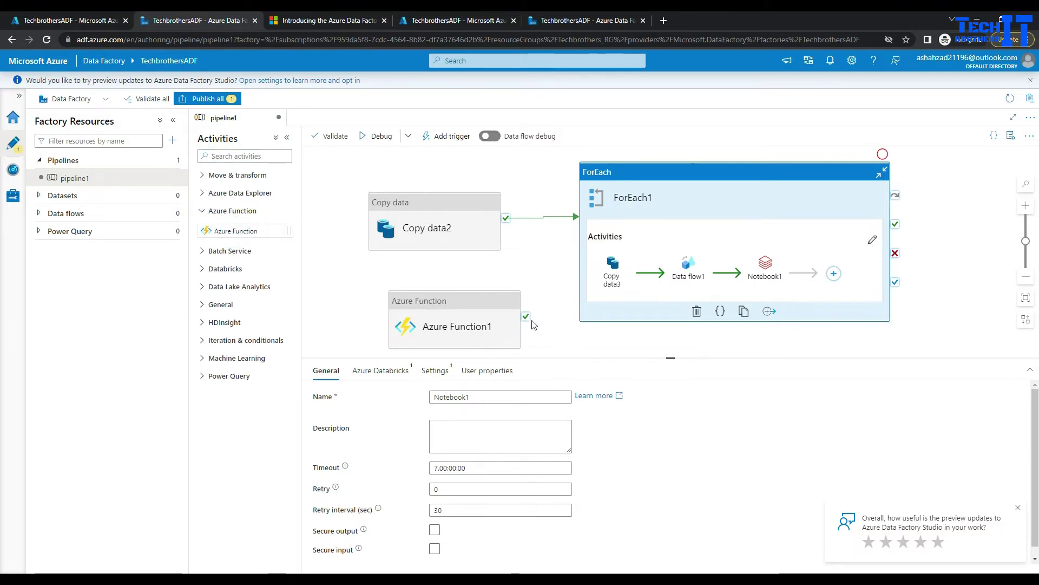
mouse_move(894, 224)
mouse_down()
mouse_move(506, 323)
mouse_move(766, 314)
mouse_move(900, 335)
mouse_move(979, 317)
mouse_up()
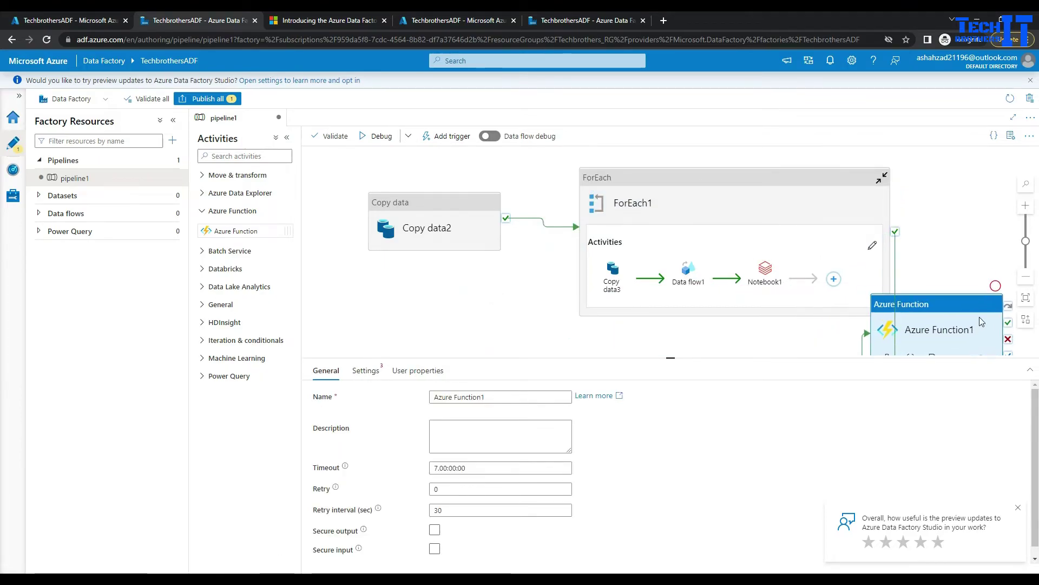
Arrange Copy data2, ForEach1 and Azure Function1 in a roughly horizontal row on the pipeline canvas.
click(1026, 277)
click(1026, 277)
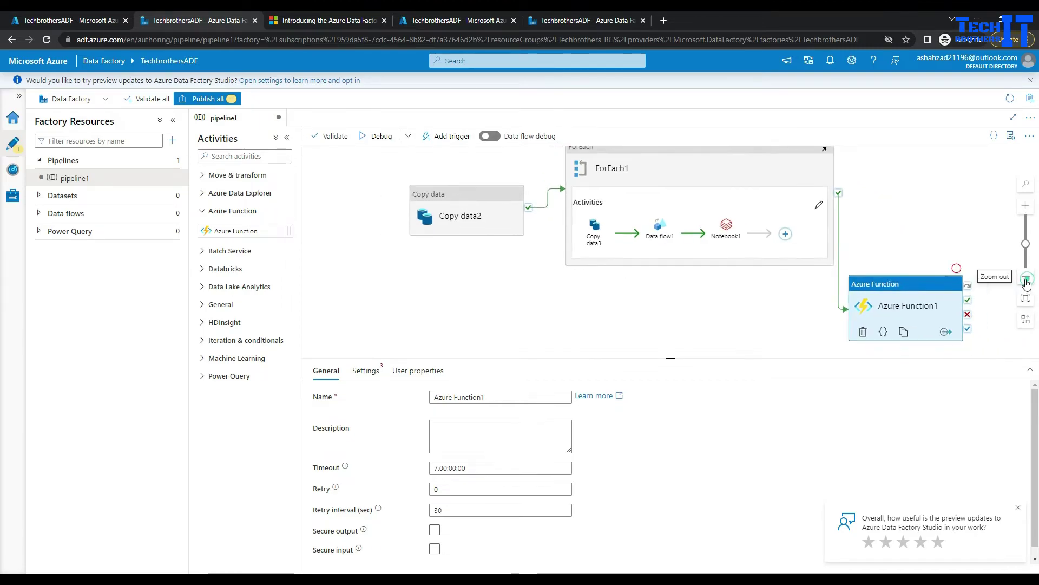
drag(700, 174, 660, 220)
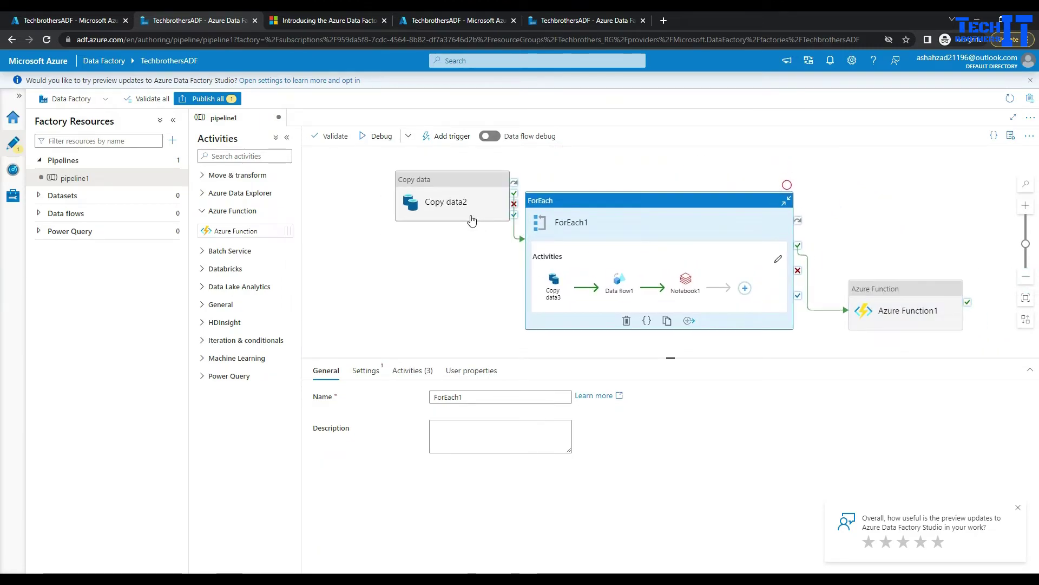
drag(472, 220, 408, 265)
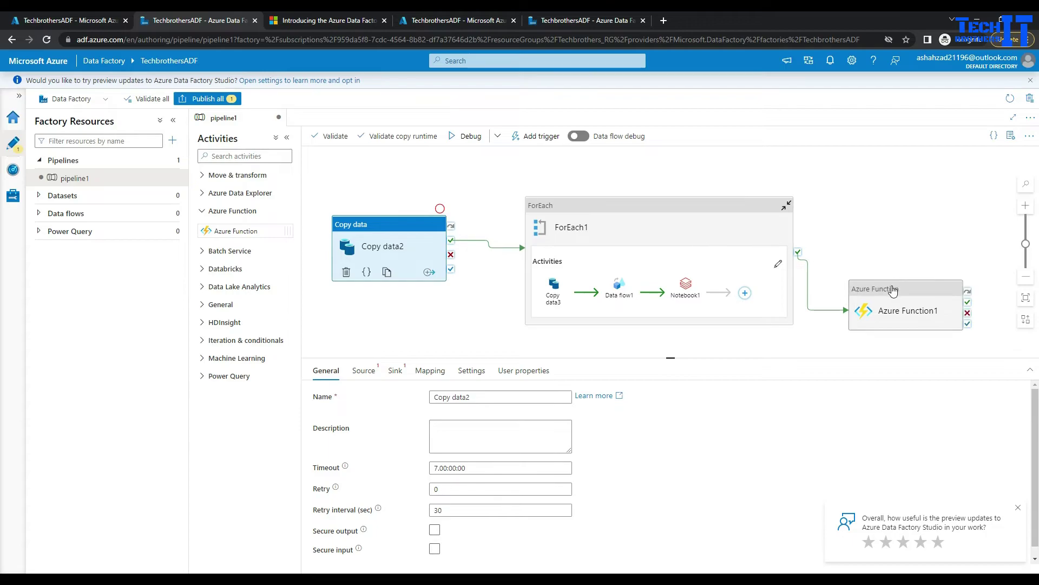
drag(893, 291, 878, 222)
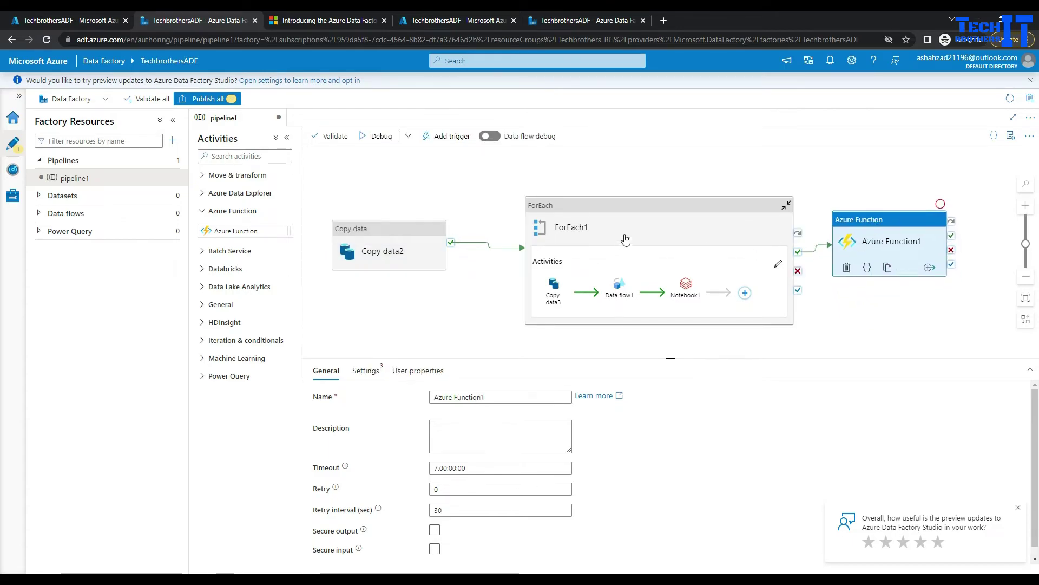
View the settings of the nested Copy data3, Data flow1 and Notebook1 directly from the main pipeline canvas.
click(554, 284)
click(618, 282)
click(682, 290)
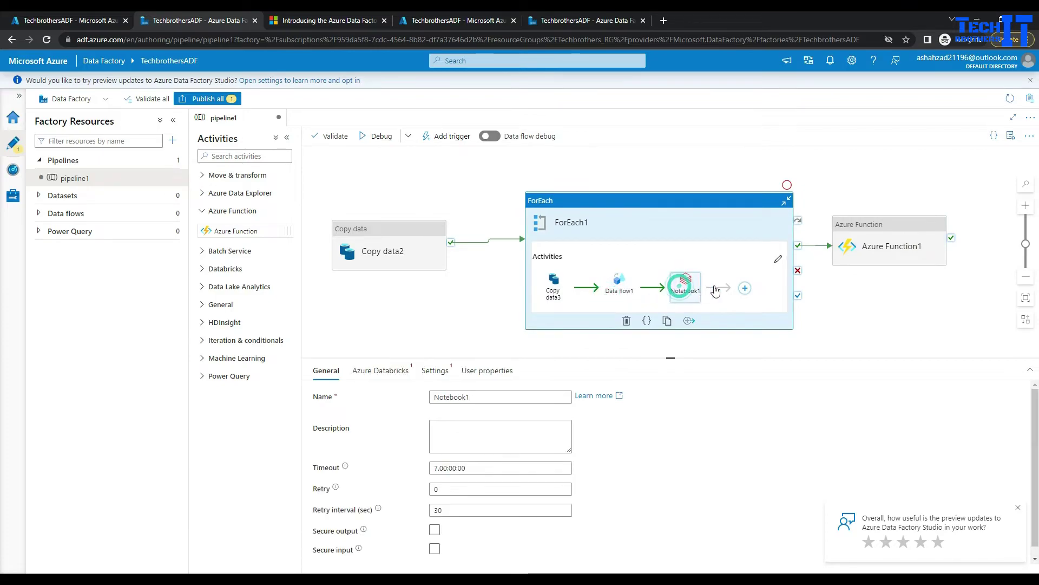
Open ForEach1's inner canvas and view its Copy data3, Data flow1 and Notebook1 activities there.
click(778, 261)
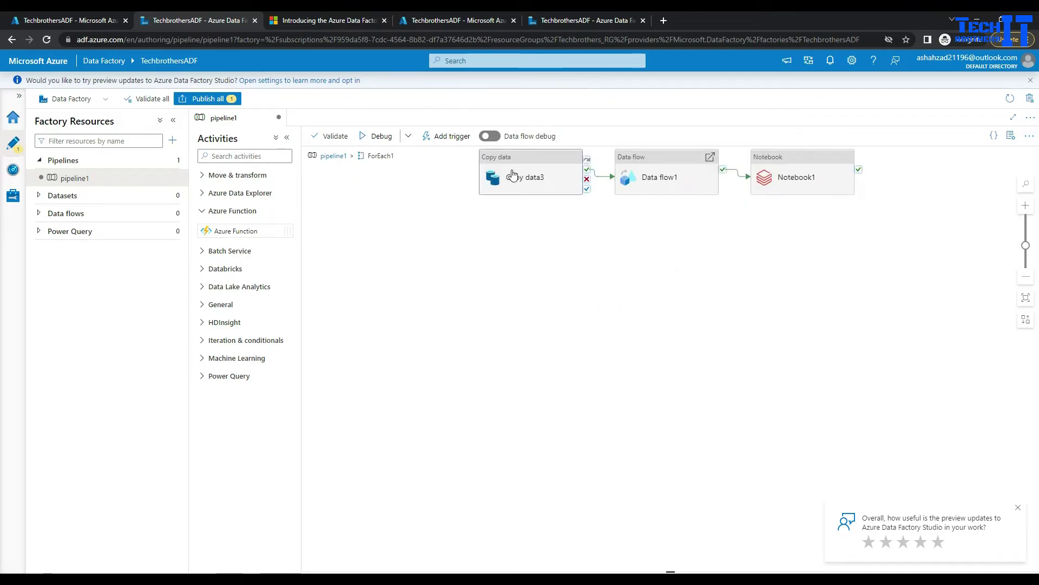
click(528, 175)
click(650, 177)
click(791, 174)
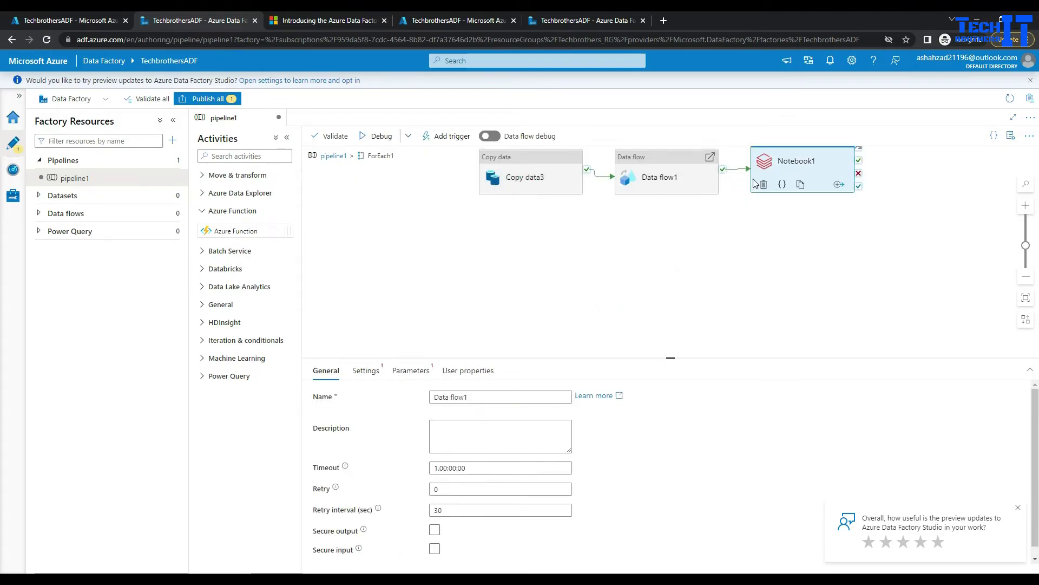
click(538, 177)
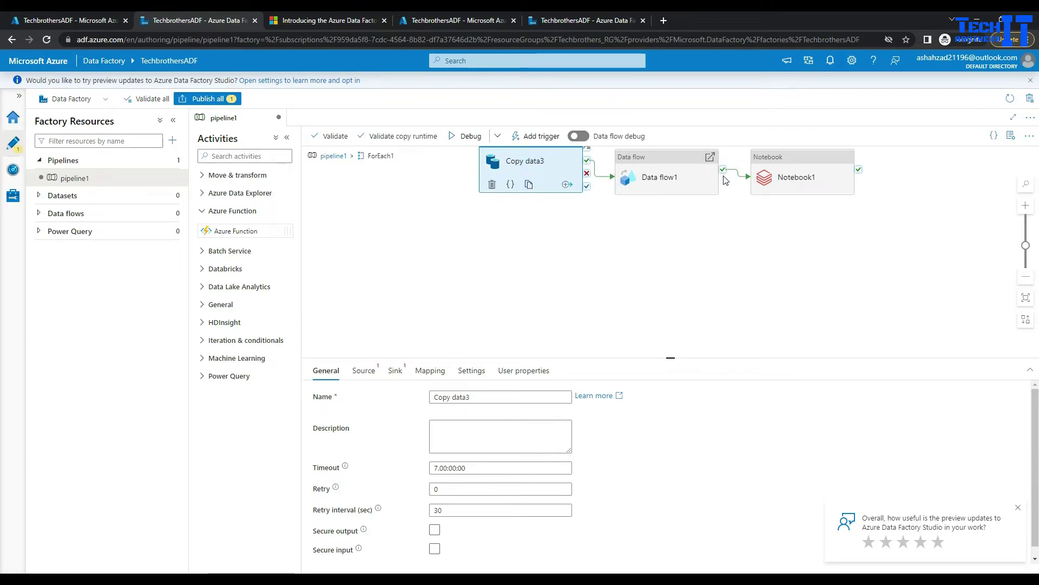
Replace the success connection between Data flow1 and Notebook1 with a failure connection and return to the main pipeline canvas.
click(707, 179)
mouse_move(723, 178)
mouse_down()
mouse_move(752, 178)
mouse_move(736, 173)
mouse_up()
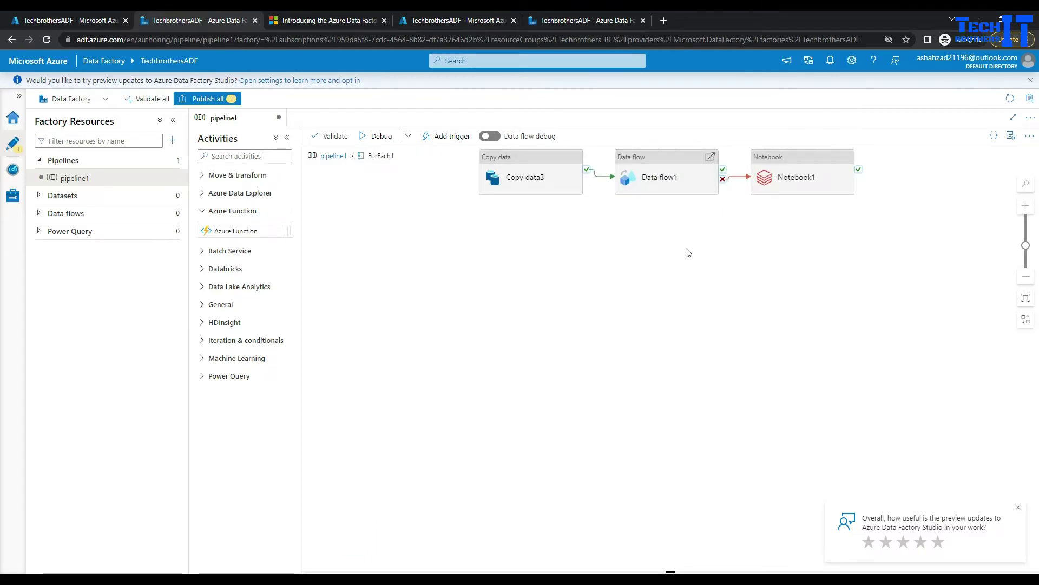
click(341, 159)
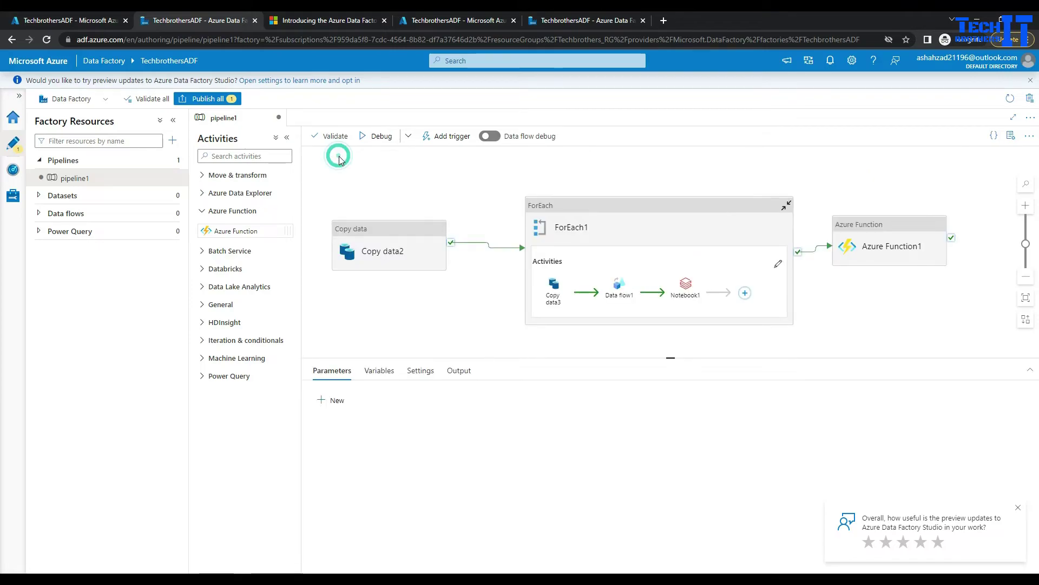
click(582, 298)
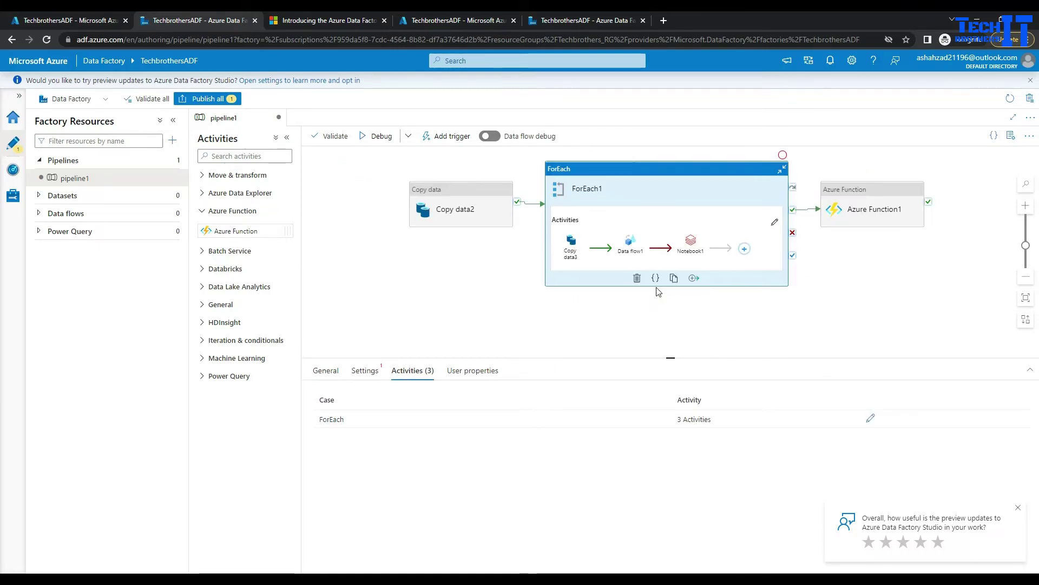
Try to delete the nested Notebook1 activity from ForEach1 while staying on the main pipeline canvas.
click(697, 248)
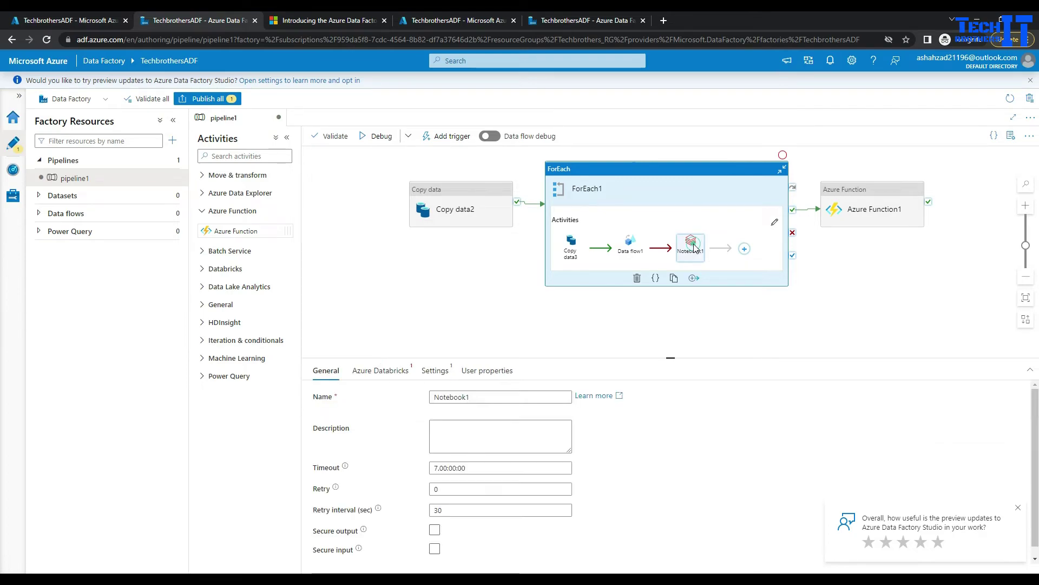
right_click(694, 249)
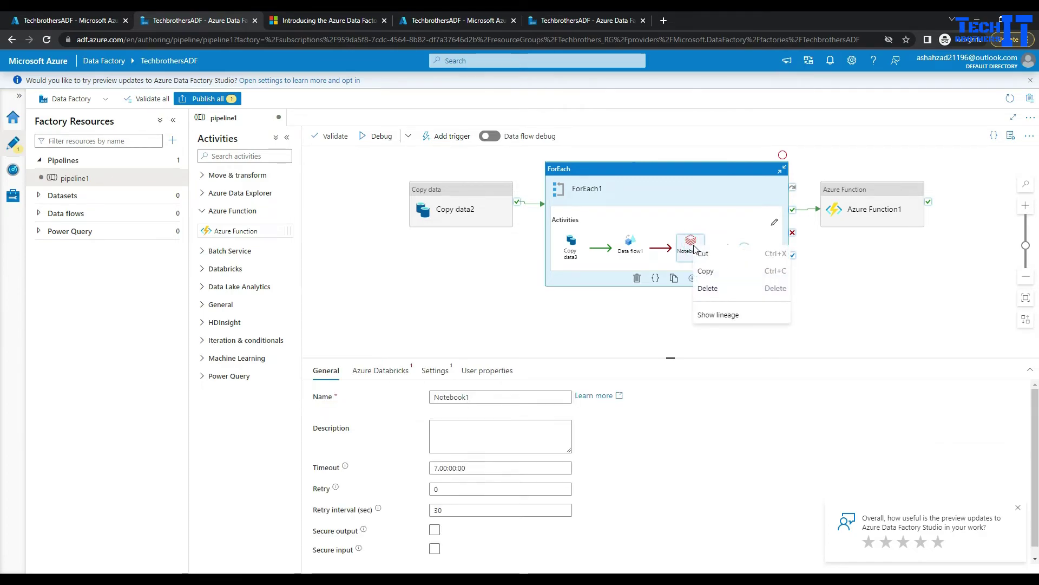
click(724, 294)
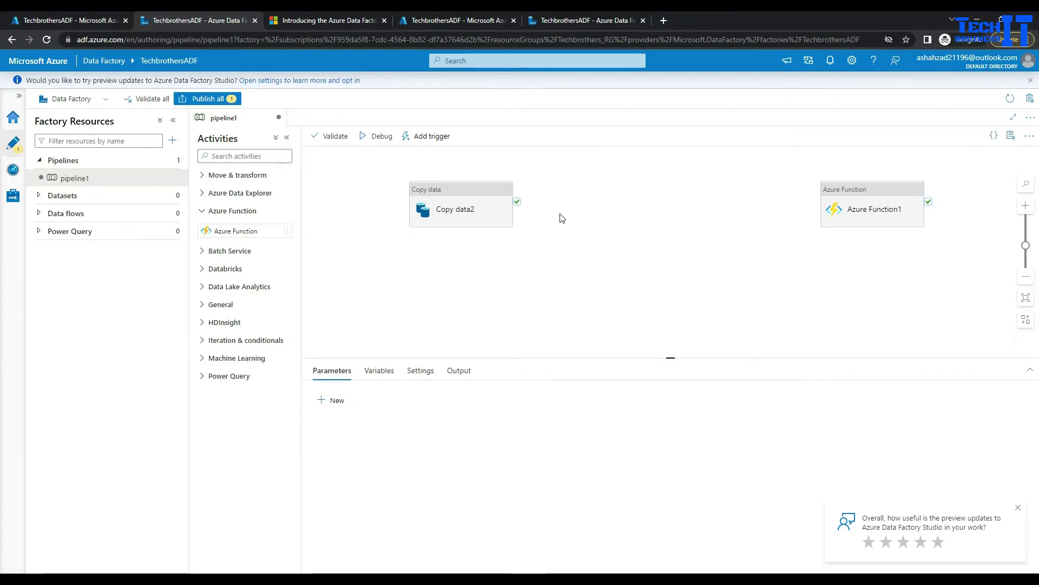
Add a new ForEach activity, connecting Copy data2's success output to it and its success output to Azure Function1.
click(267, 155)
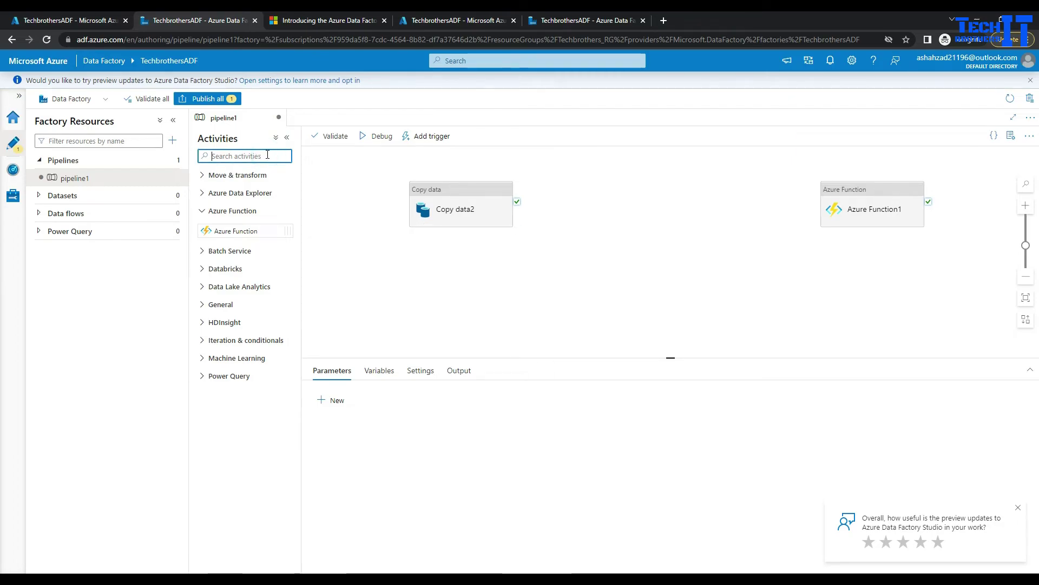
text(for)
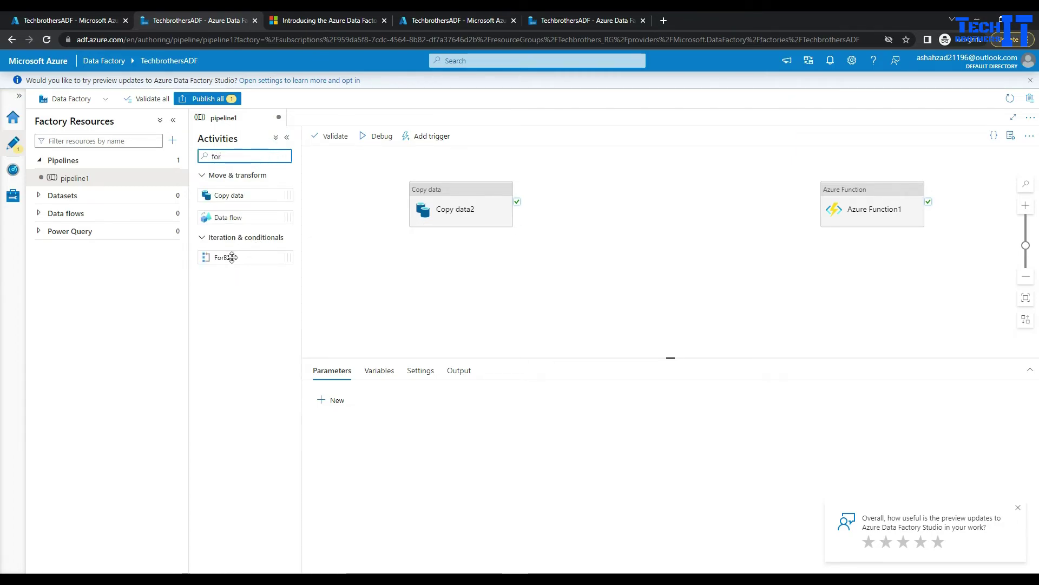
drag(232, 257, 653, 236)
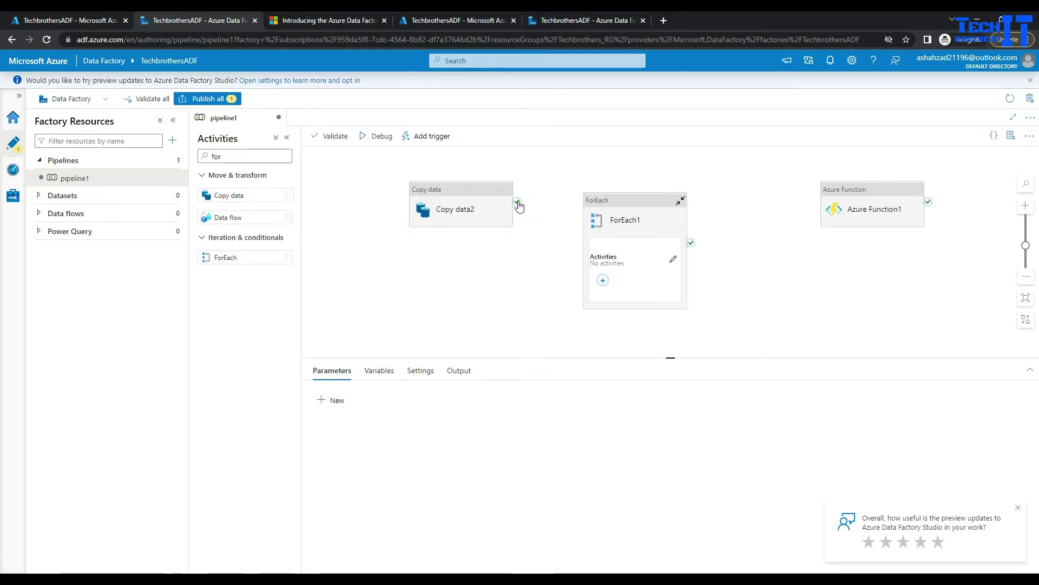
drag(517, 203, 628, 203)
click(628, 201)
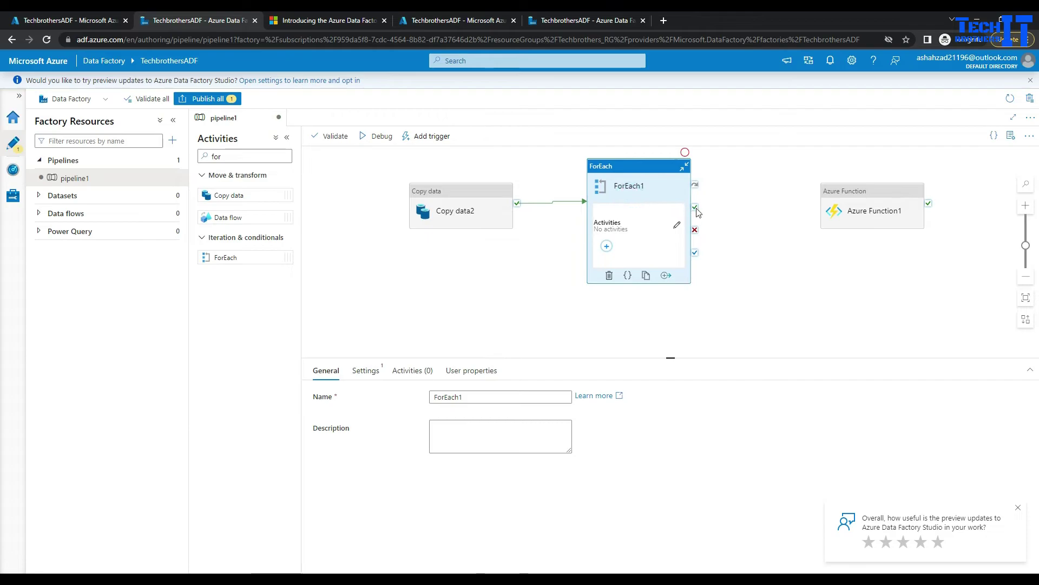
drag(697, 211, 847, 211)
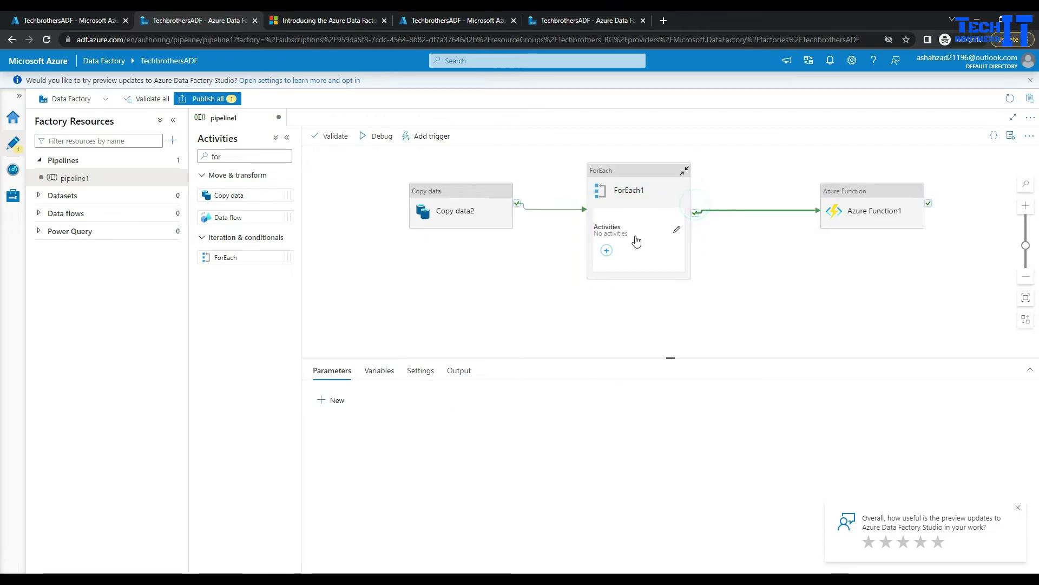
Add Copy data and Data flow activities in sequence inside the new ForEach1 from the main canvas.
click(606, 253)
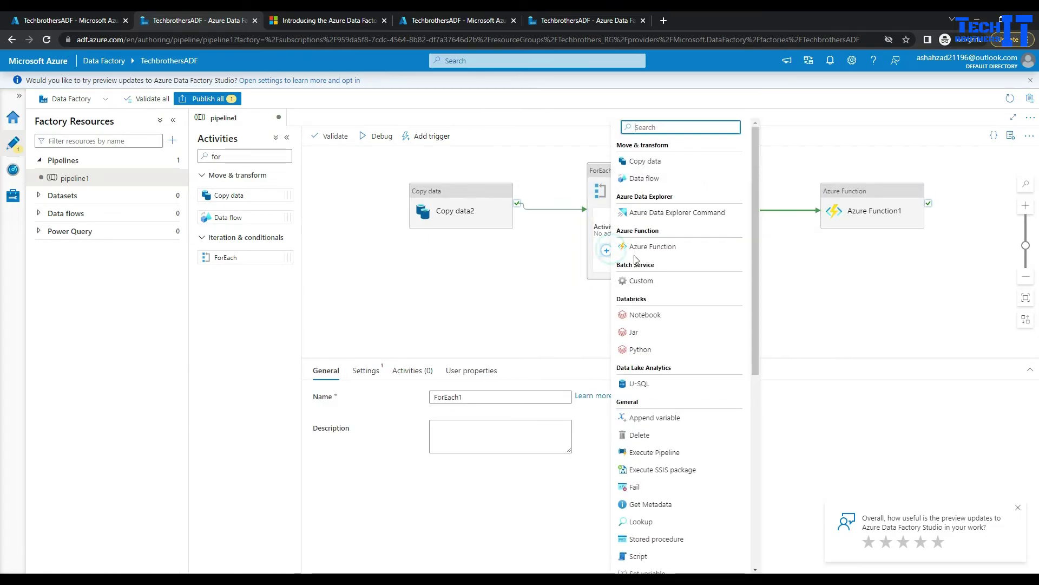
click(666, 160)
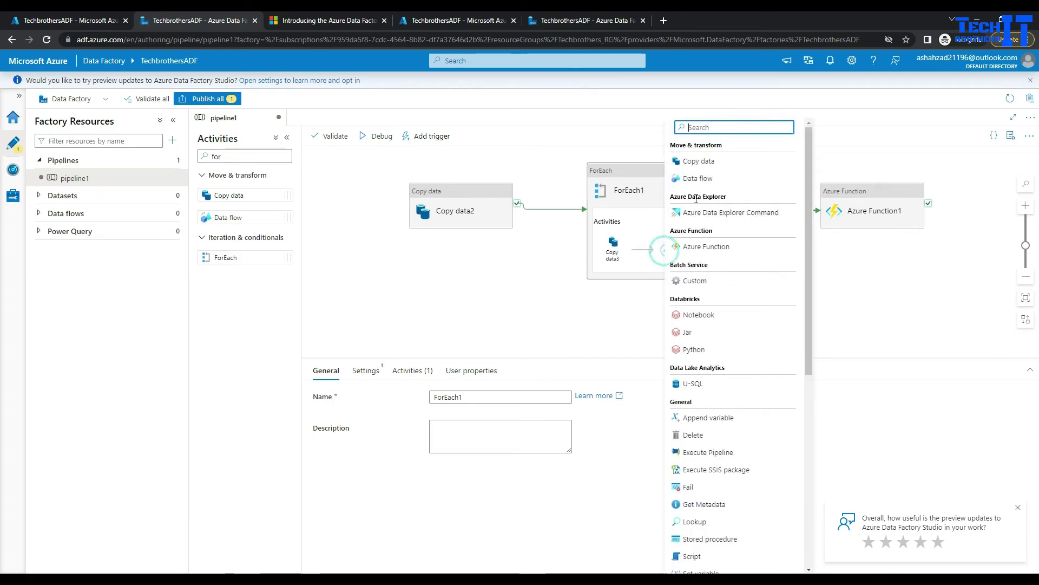
click(701, 171)
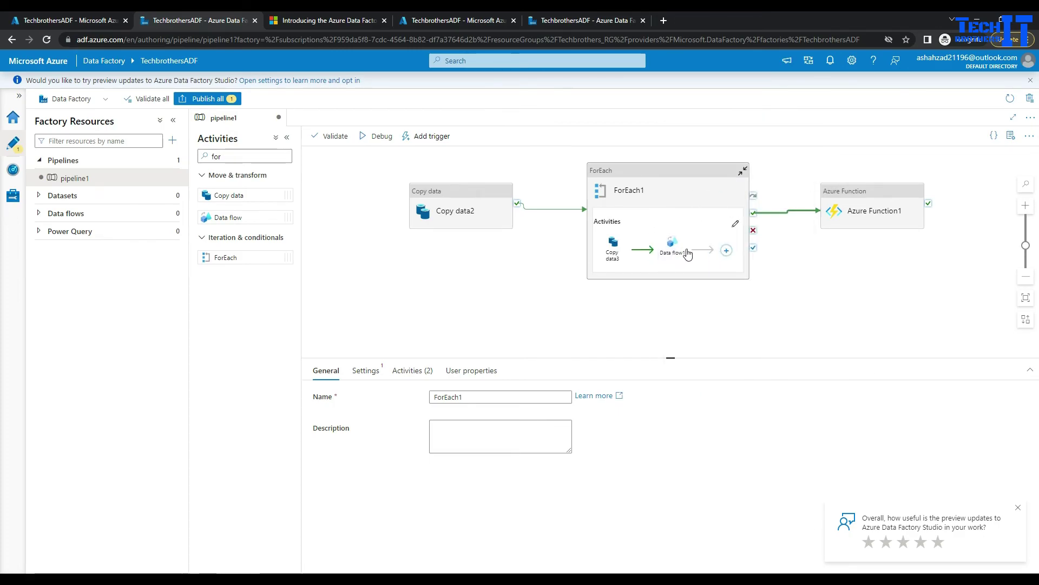
View the nested Data flow1's general settings and the editing actions available for it.
click(671, 251)
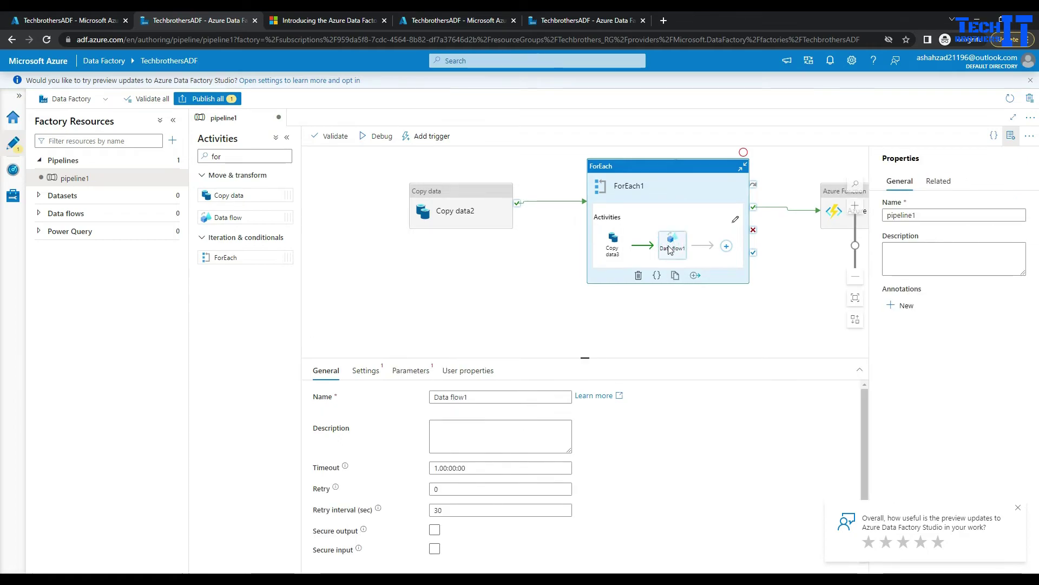
right_click(671, 250)
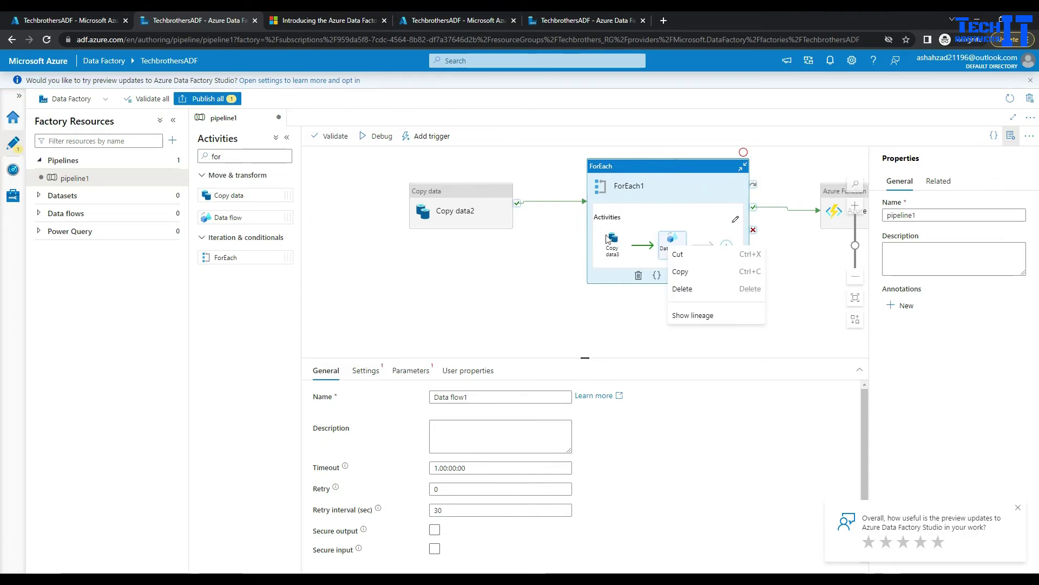
click(553, 317)
Delete Data flow1 within ForEach1's inner canvas, return to the main pipeline and select ForEach1.
click(735, 220)
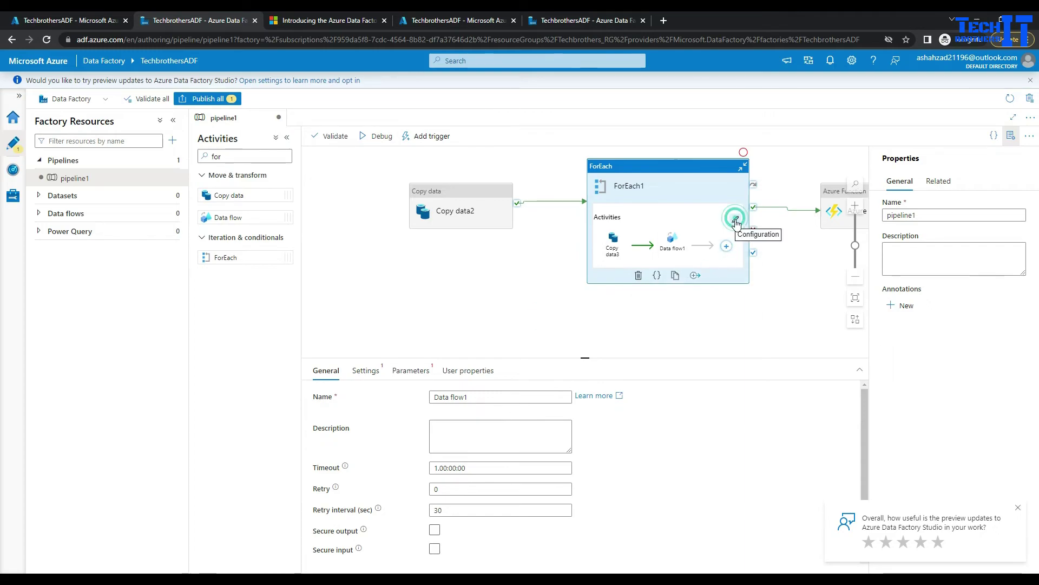
click(735, 220)
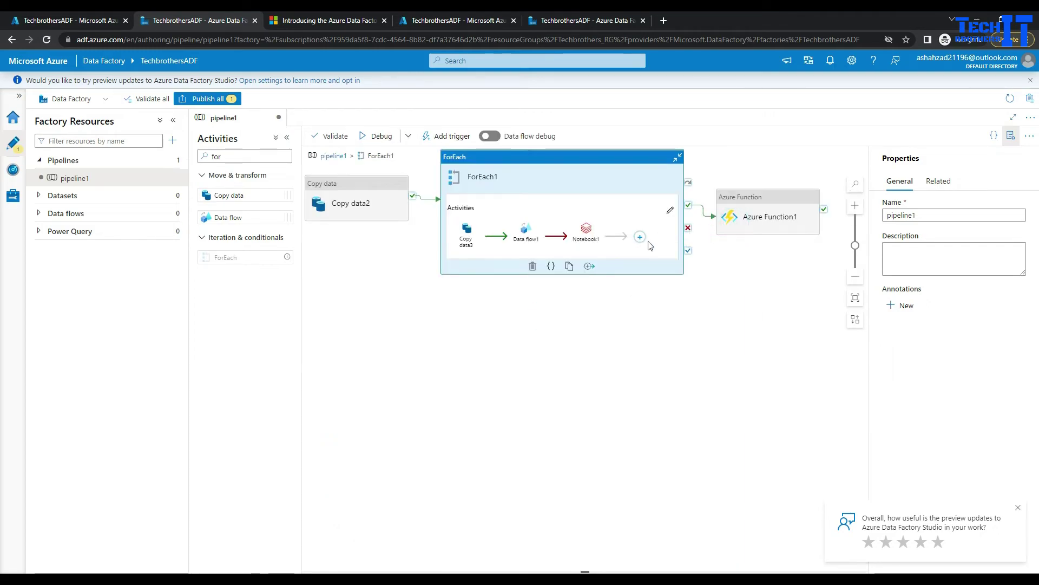
click(649, 182)
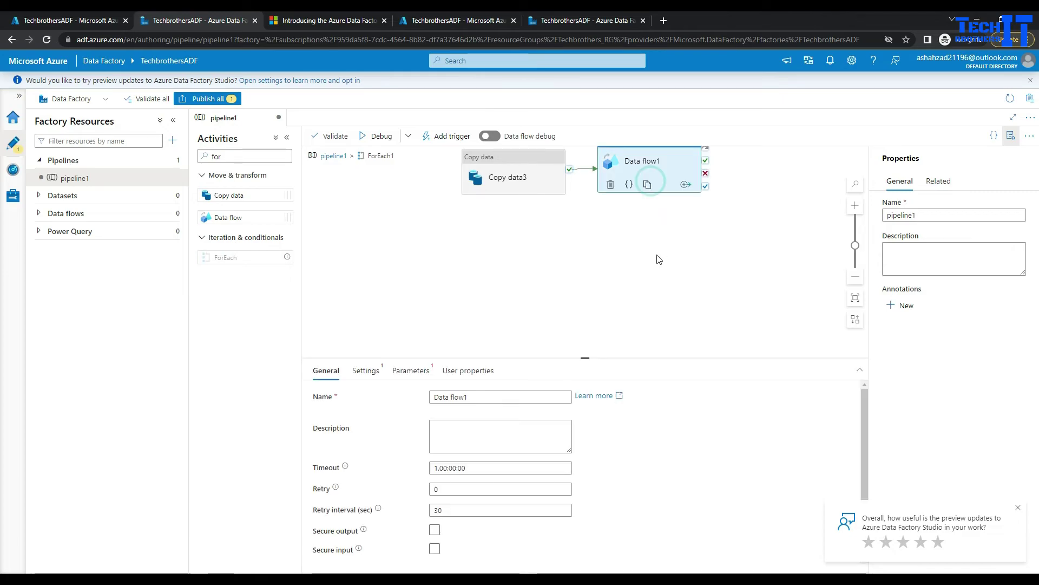
key(Delete)
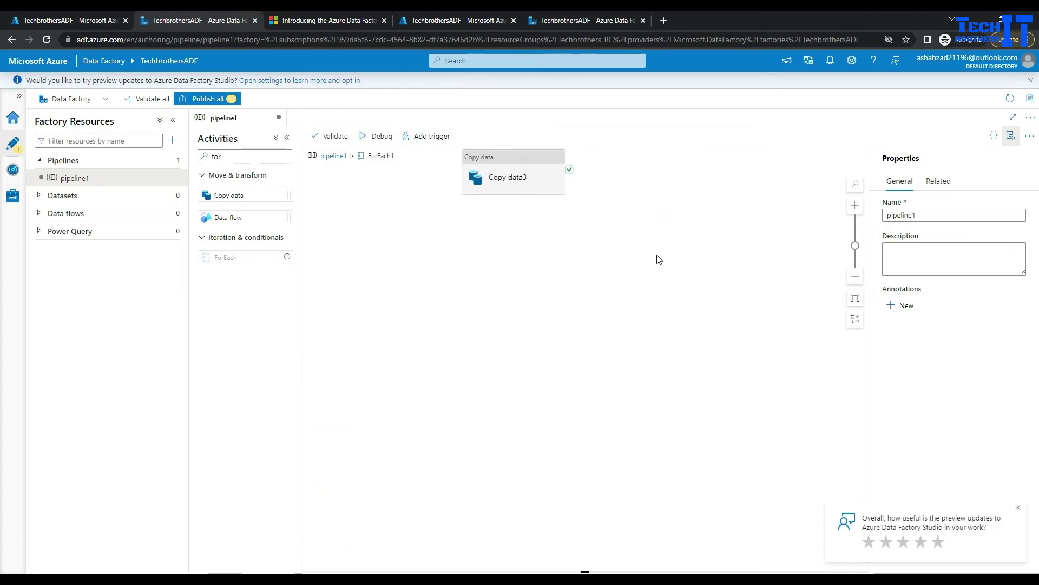
click(332, 157)
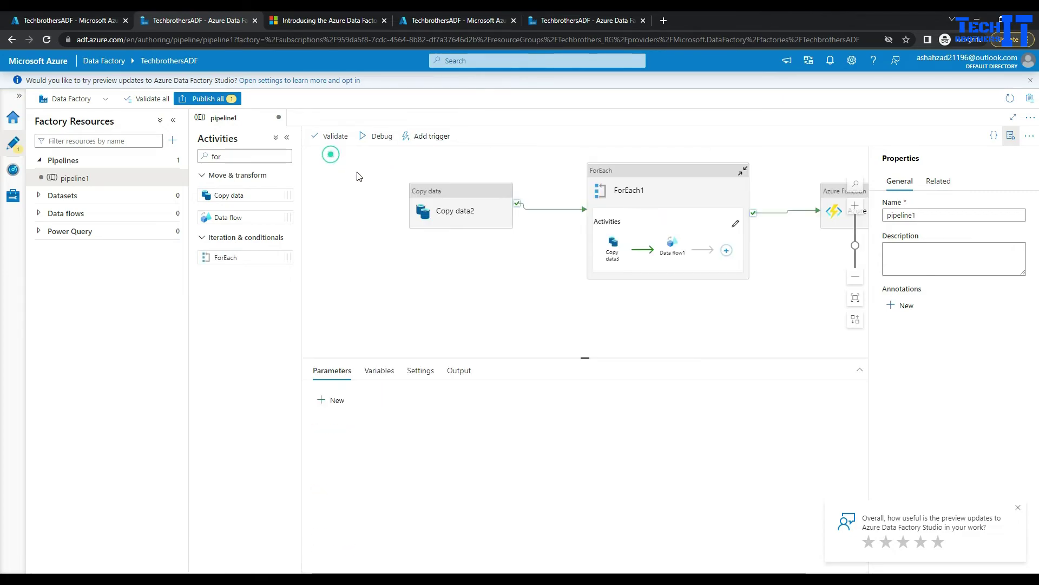
click(627, 298)
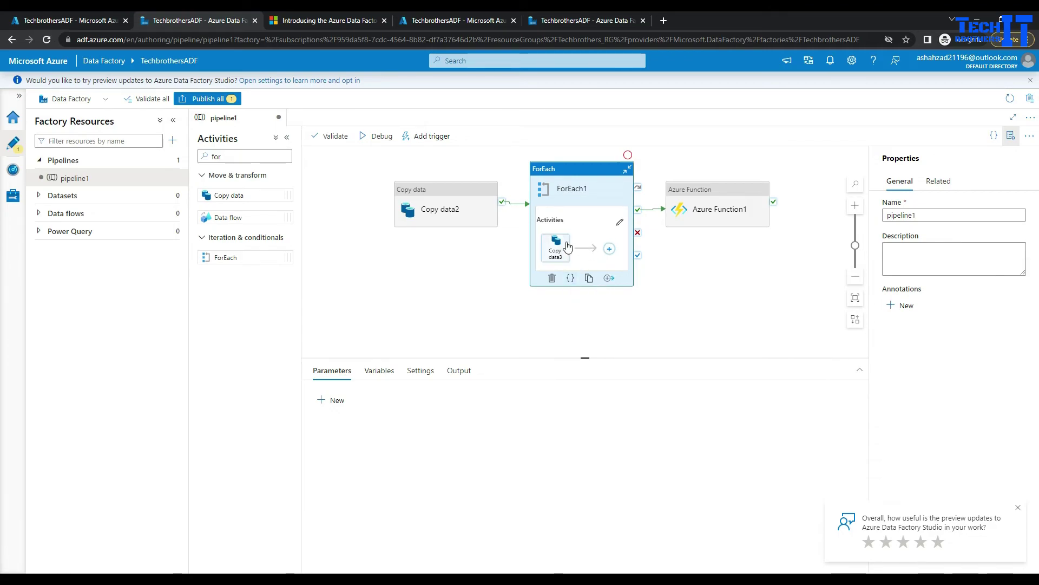
Add Notebook and Execute Pipeline activities in sequence after Copy data3 inside ForEach1 from the main canvas.
click(610, 250)
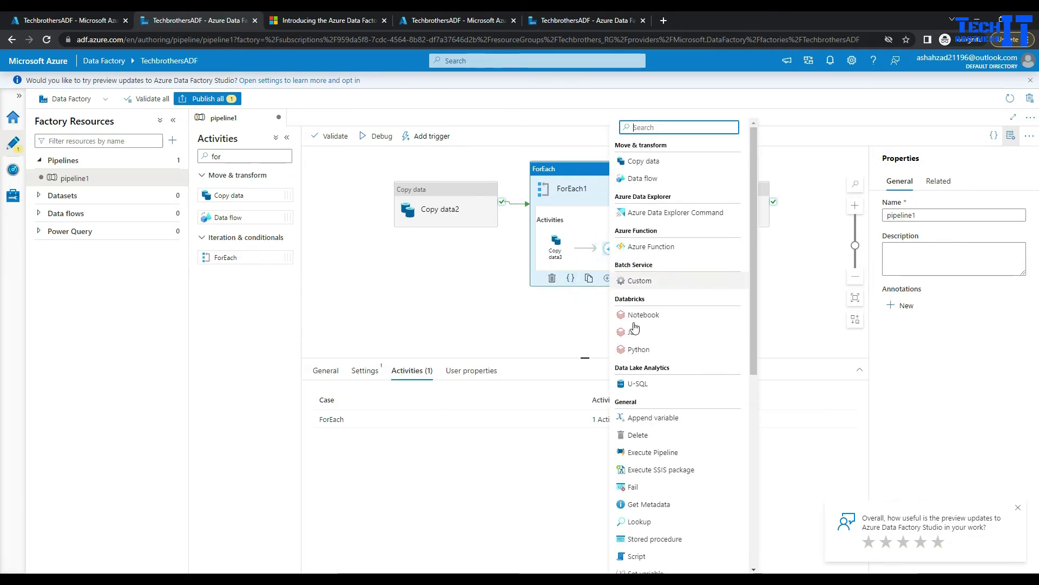
click(635, 312)
click(670, 250)
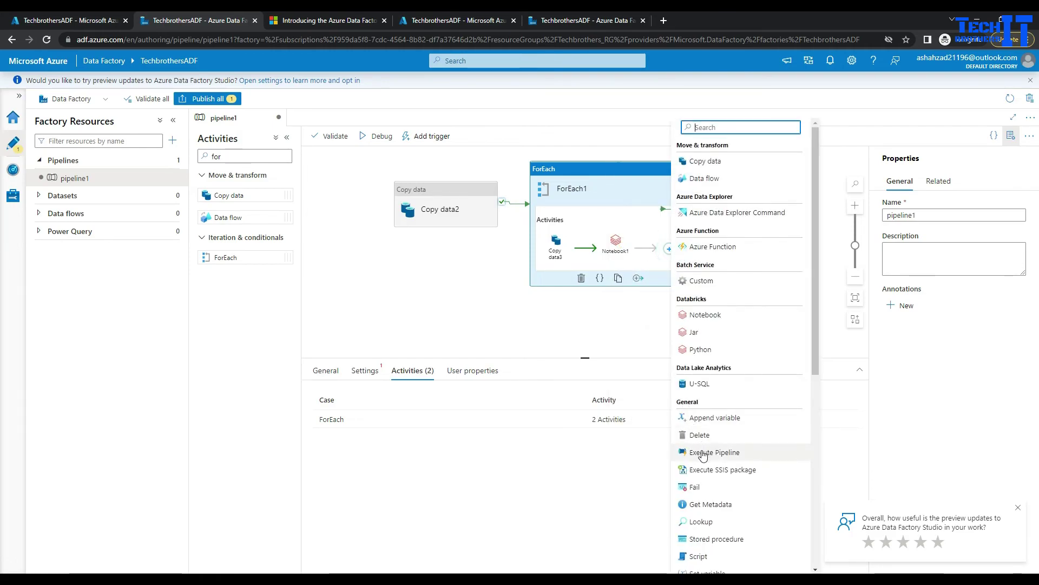
click(704, 452)
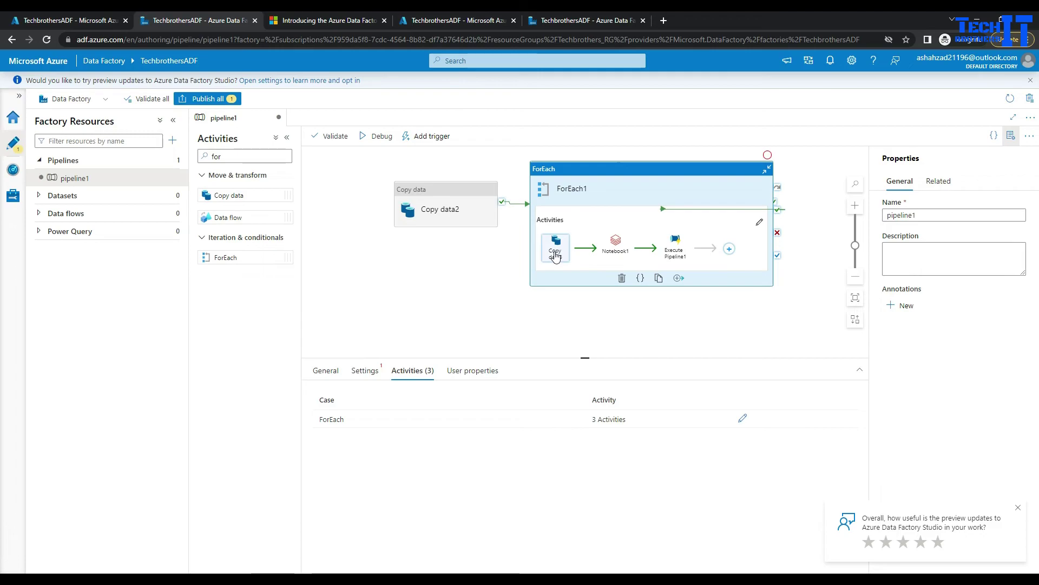
Show the lineage of the nested Copy data3 activity and reselect the ForEach1 container.
click(557, 248)
right_click(553, 258)
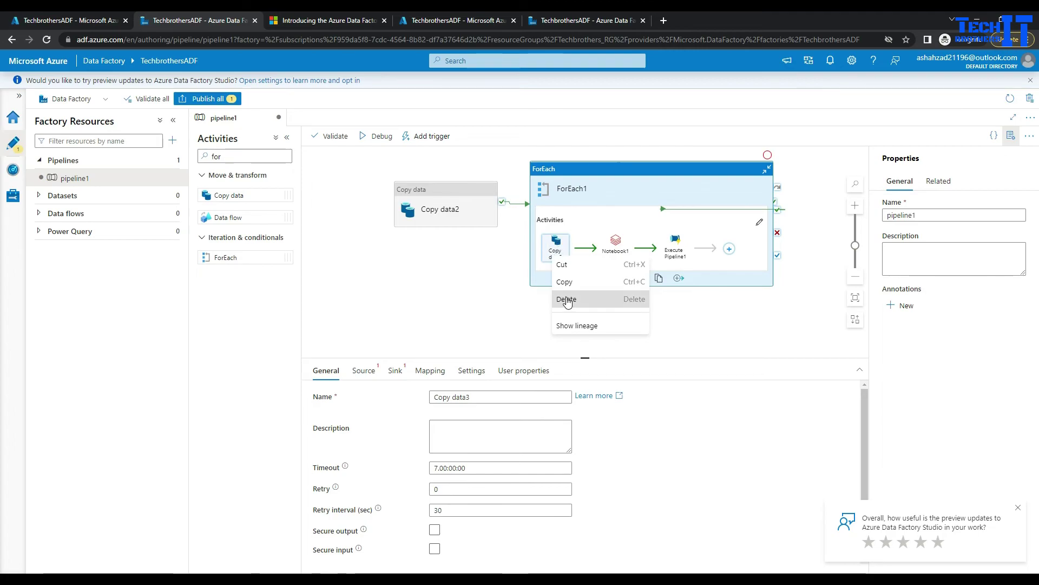
click(580, 328)
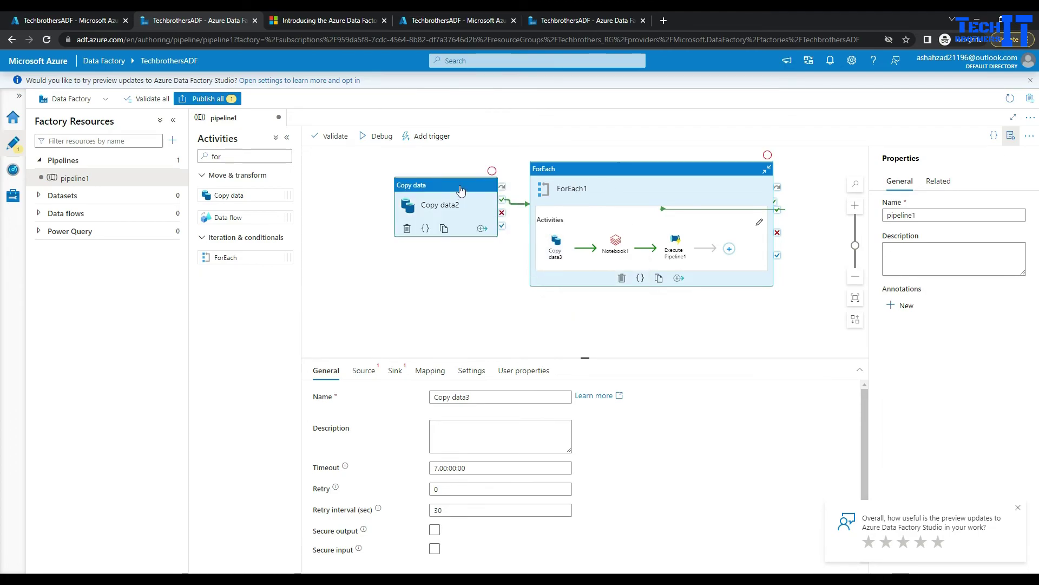
click(690, 212)
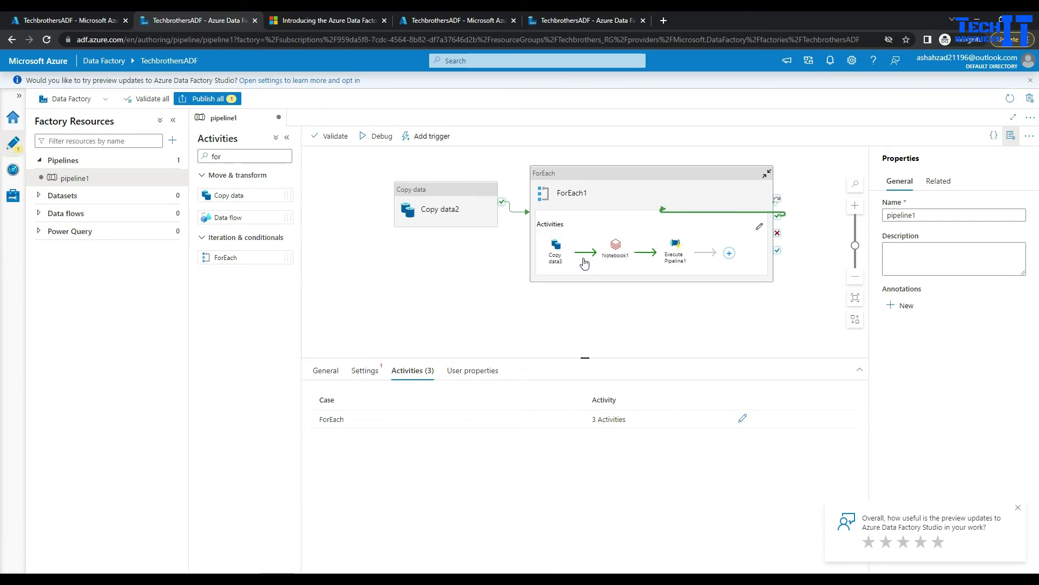
Delete ForEach1 with its nested activities from the main pipeline, leaving Copy data2 and Azure Function1.
click(561, 257)
click(544, 266)
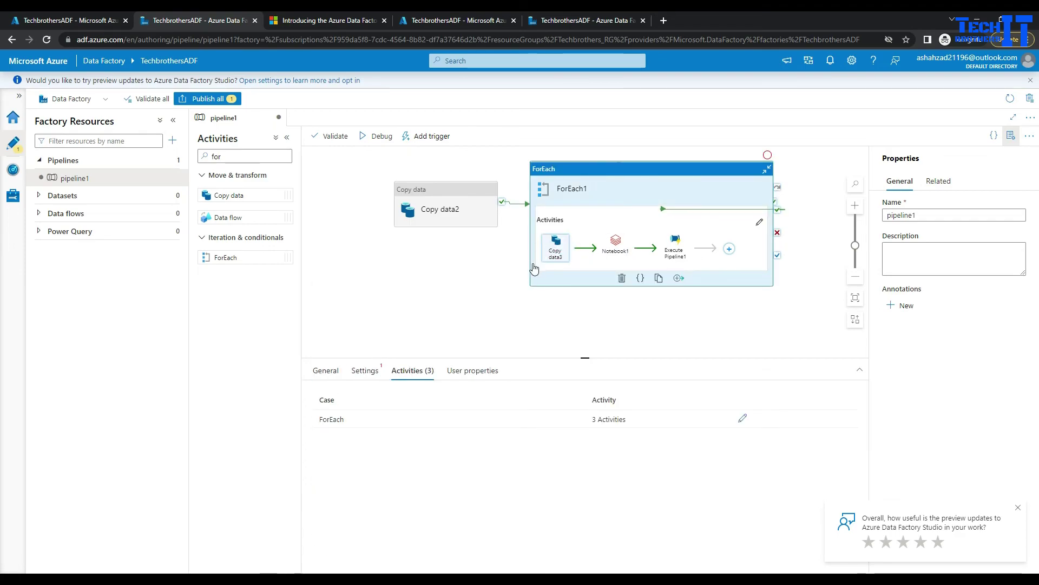
click(557, 255)
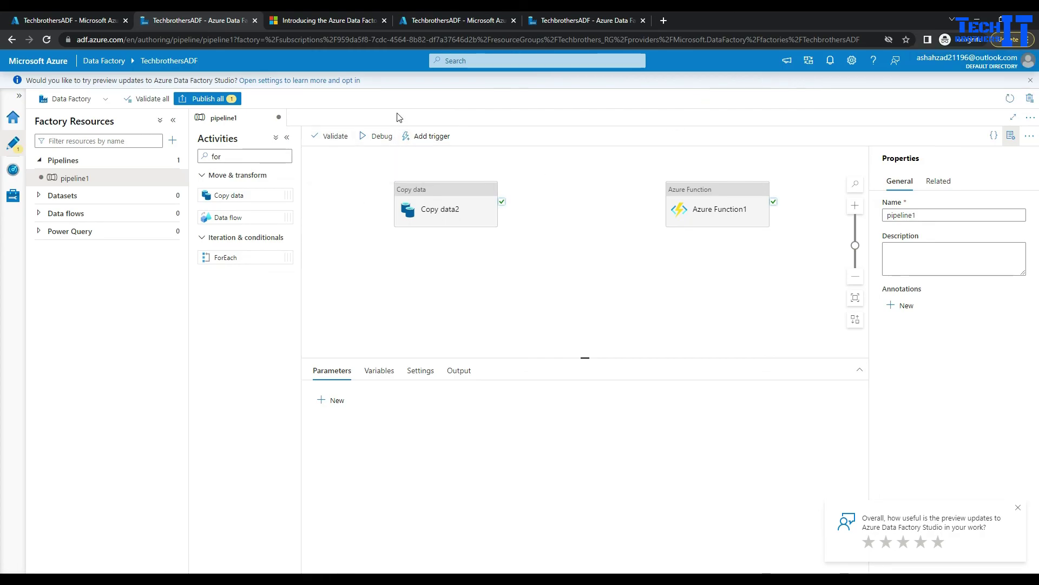
click(471, 219)
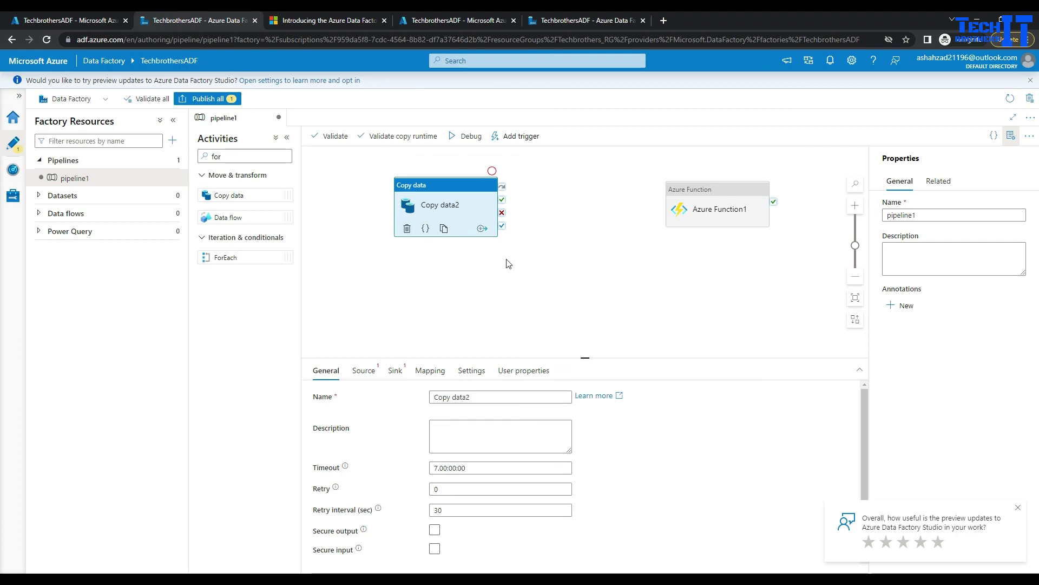
click(552, 299)
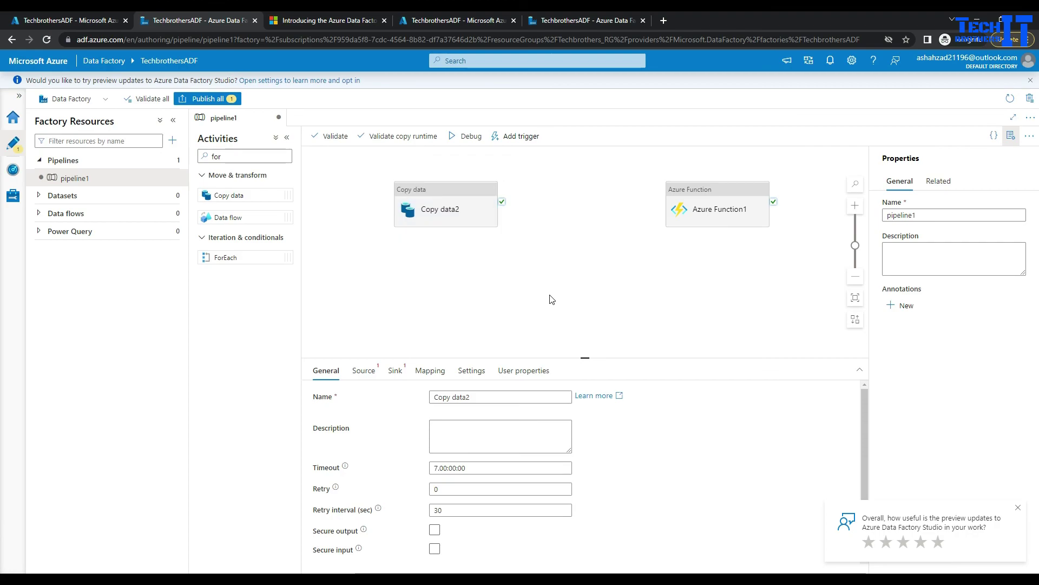